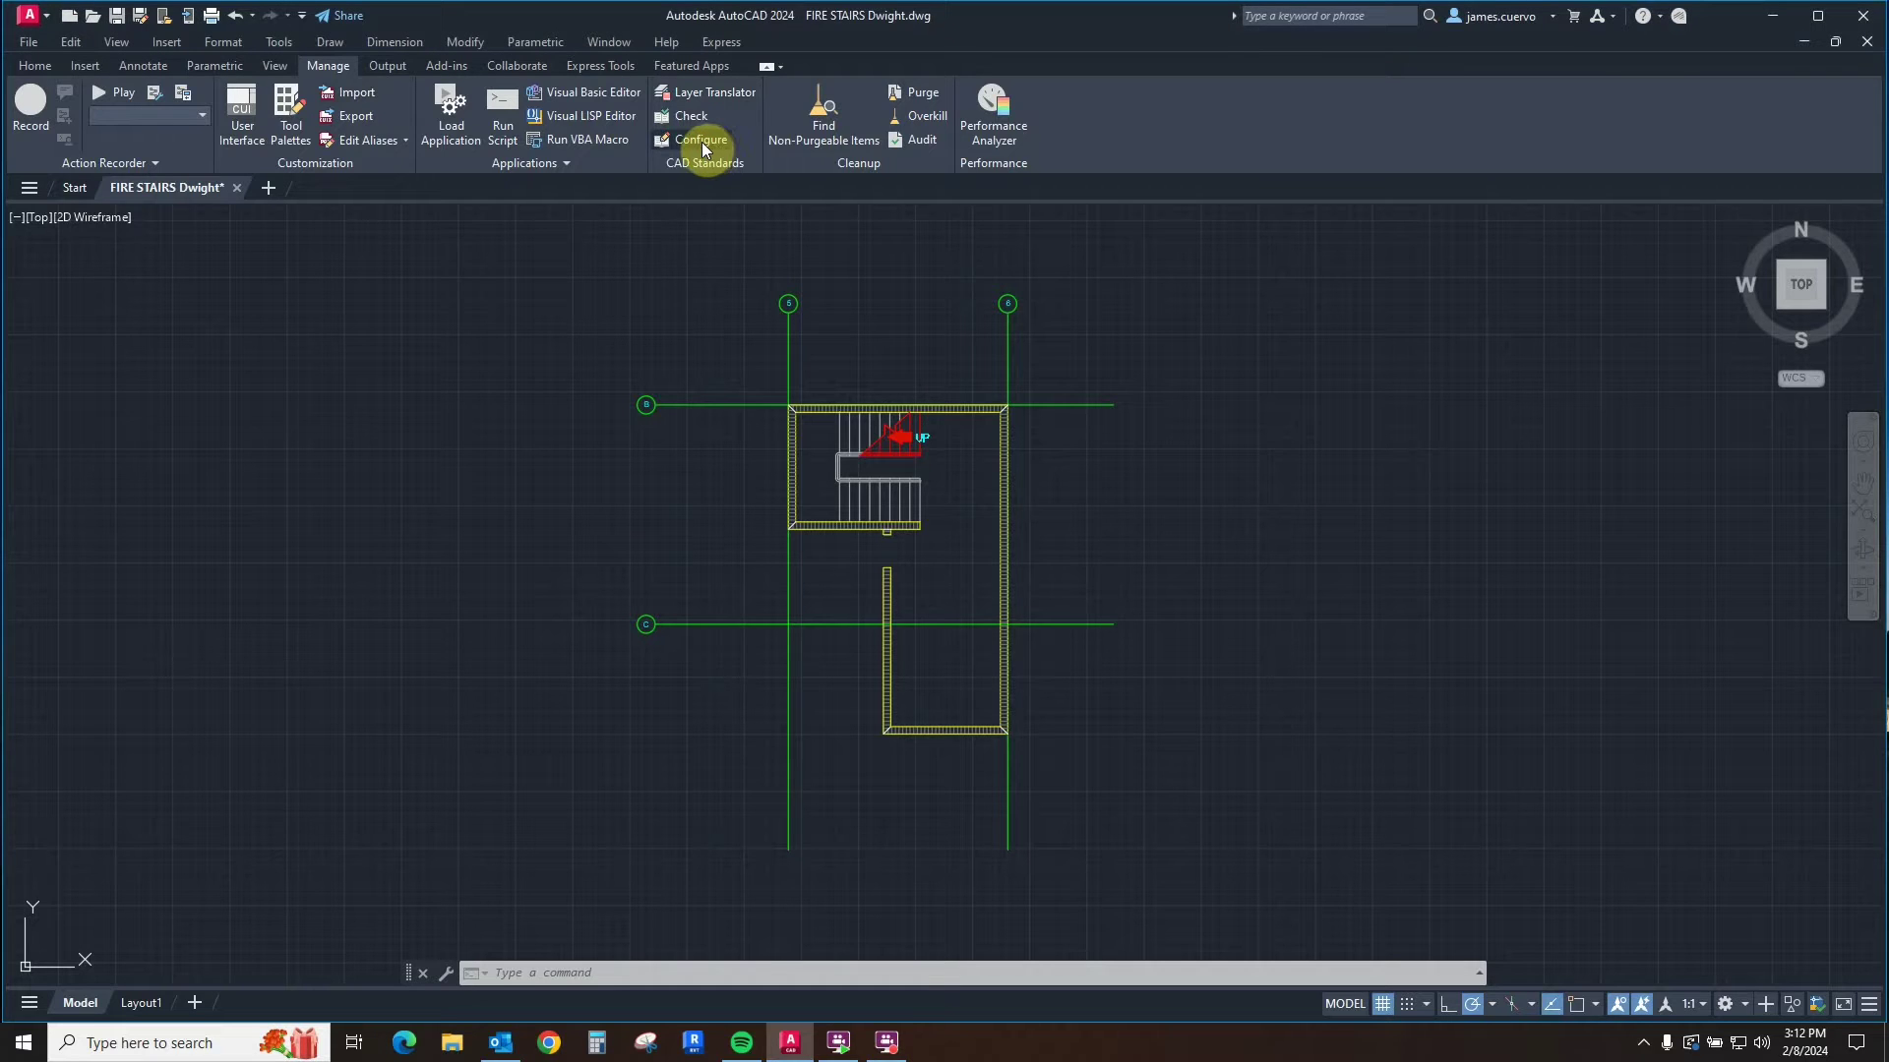
- Open Configure Standards for FIRE STAIRS Dwight.dwg and begin adding a standards file
click(701, 142)
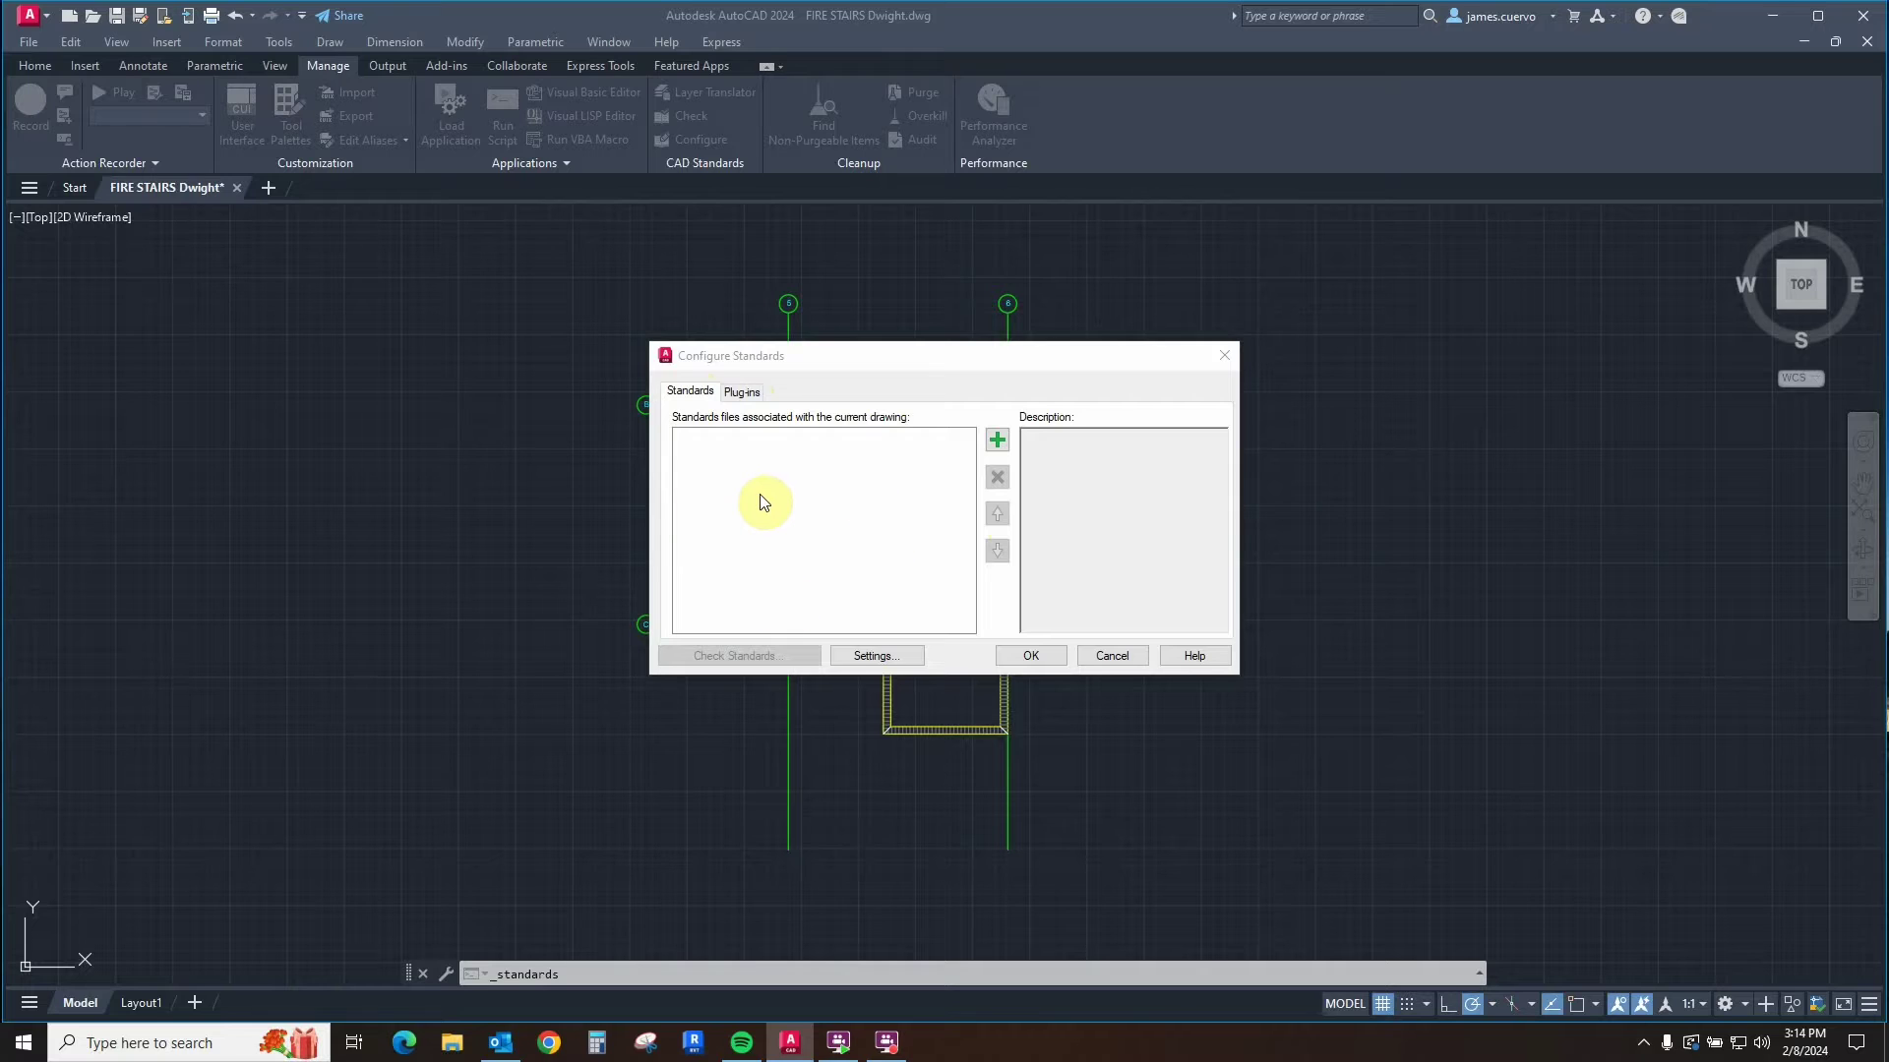
click(998, 441)
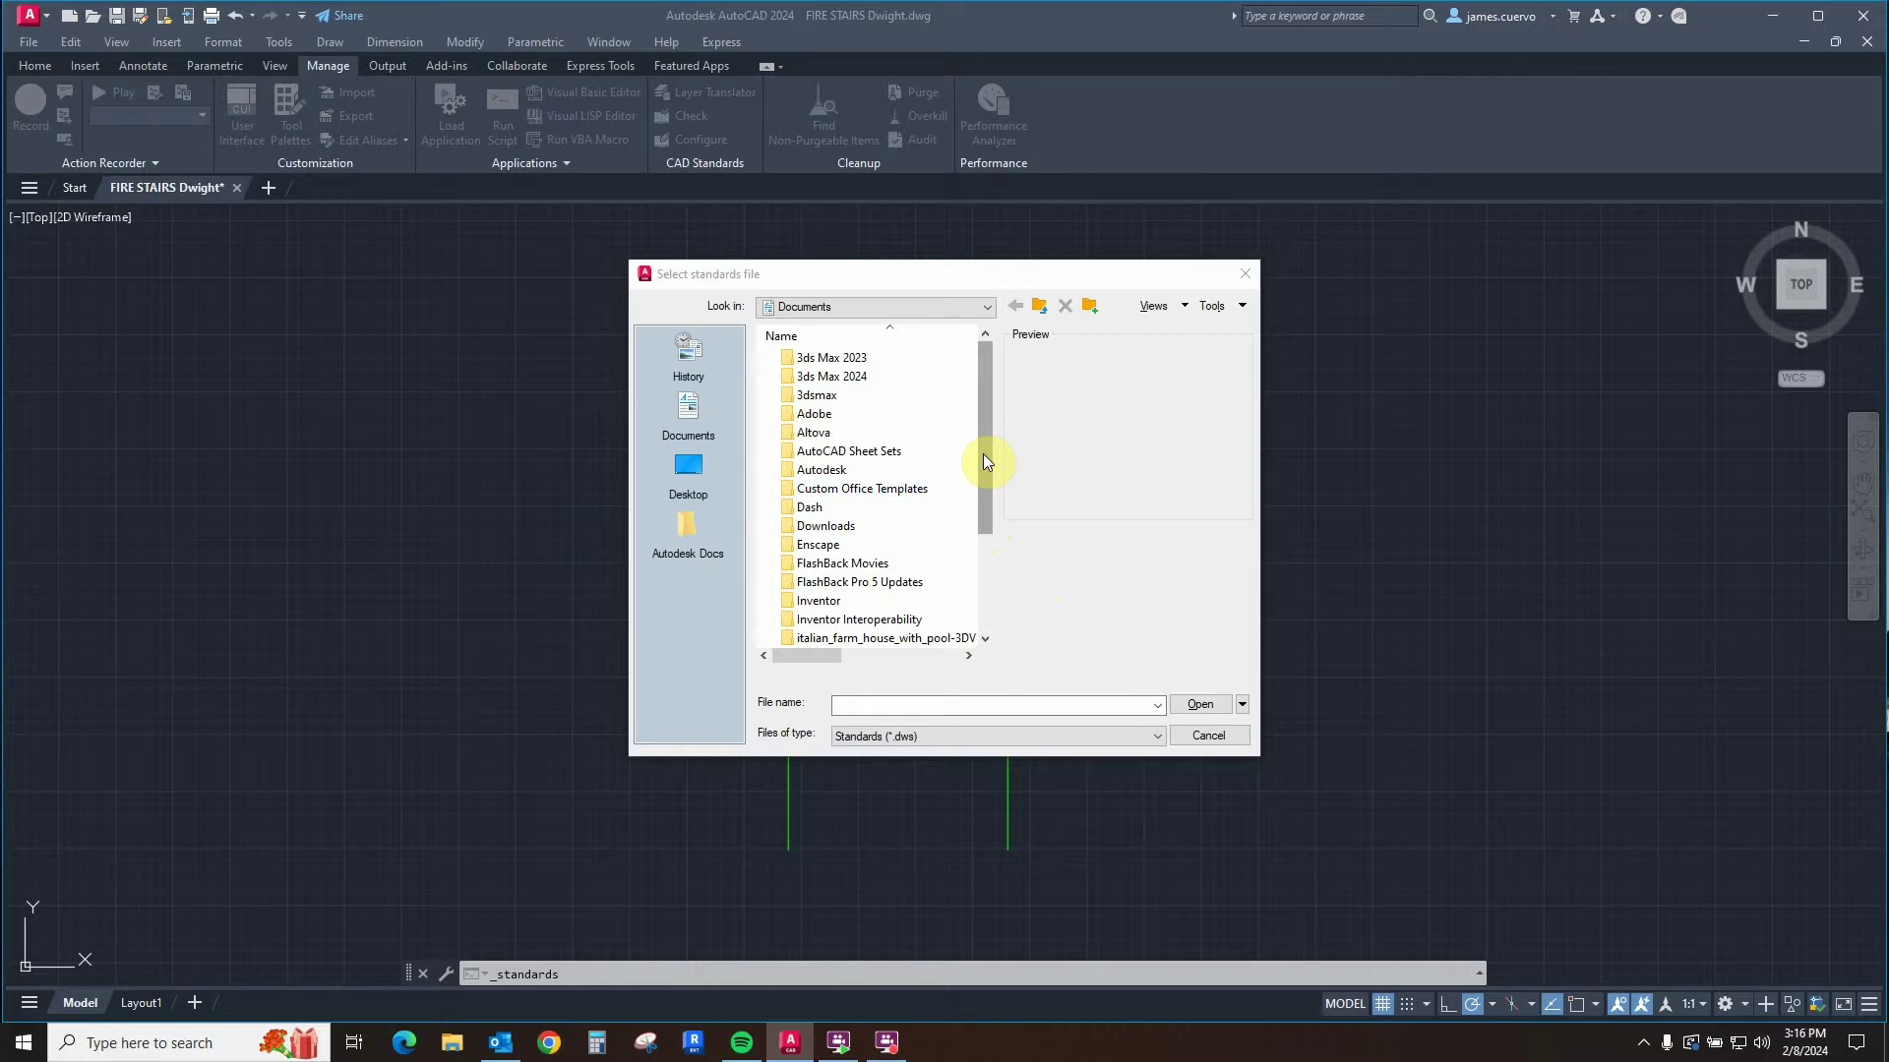
- Attach the 1-23-23 Floor Plan FIRE STAIRS .dws from Desktop > old cad class as the drawing's standards file
drag(980, 456, 970, 528)
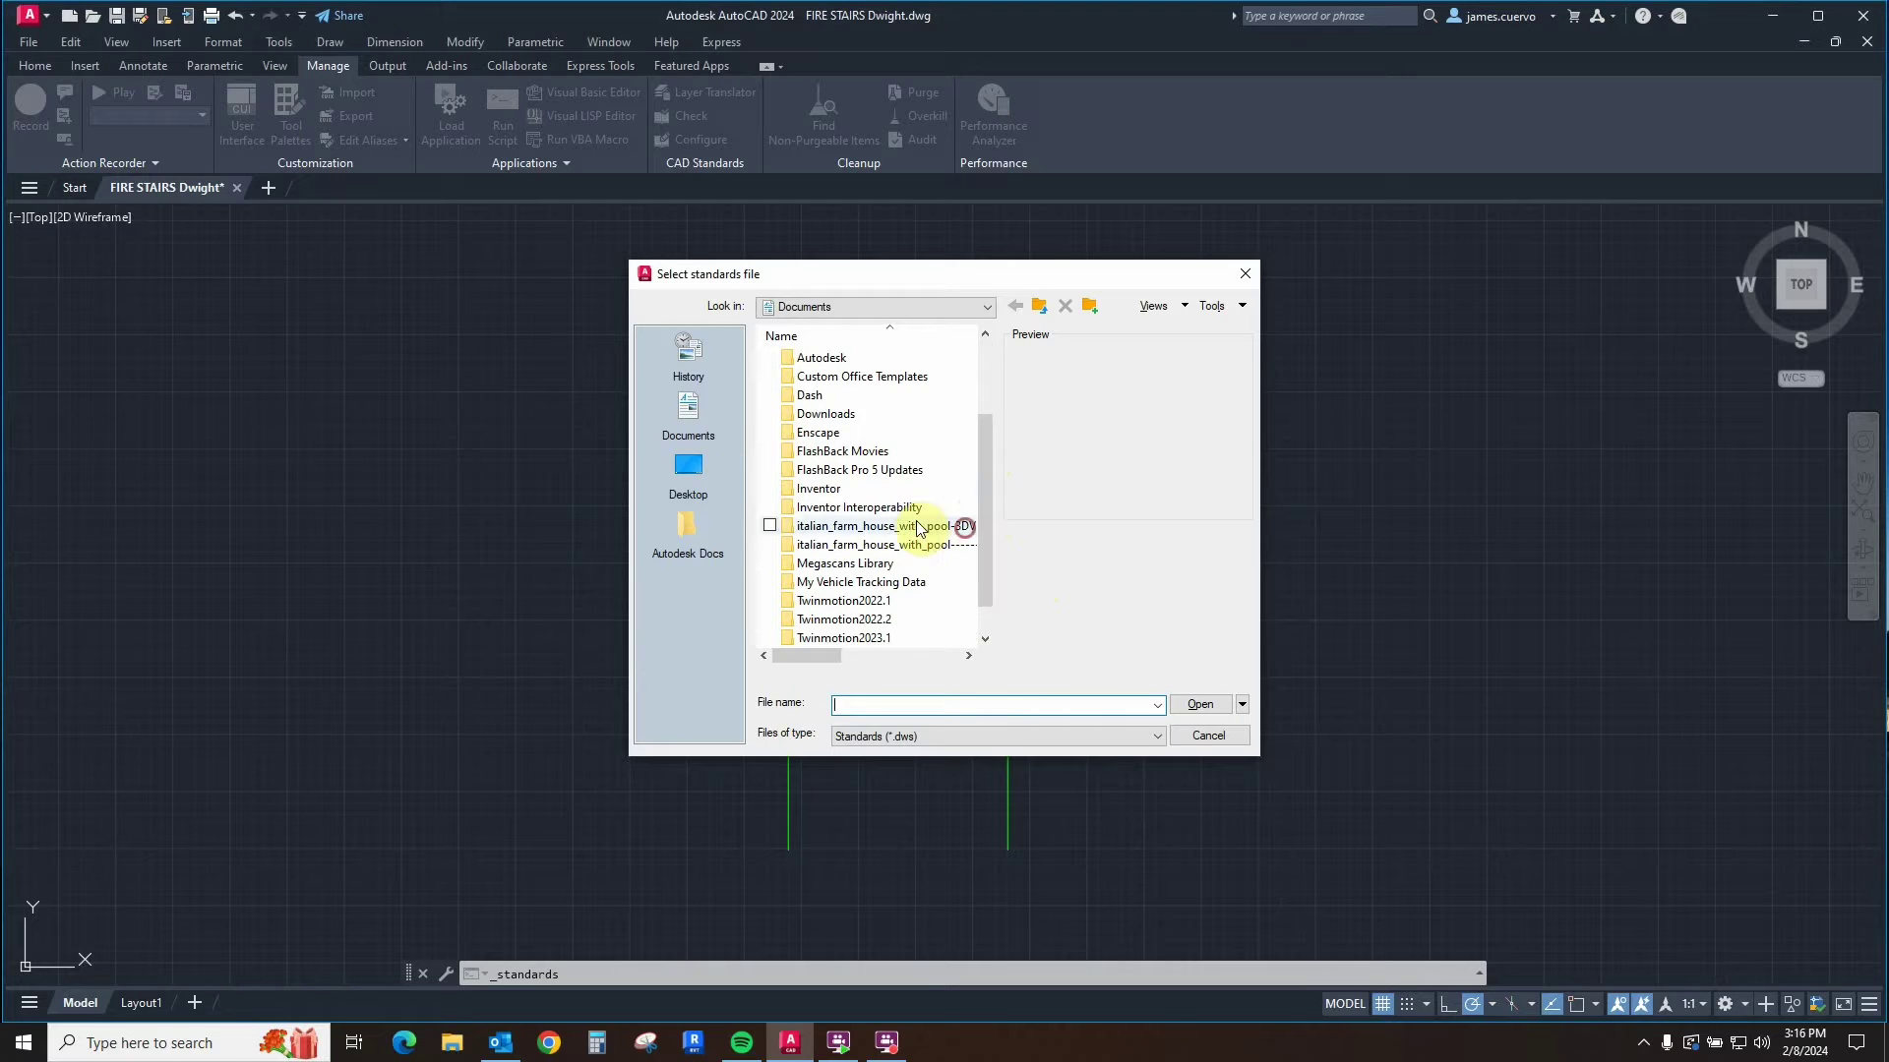
click(688, 465)
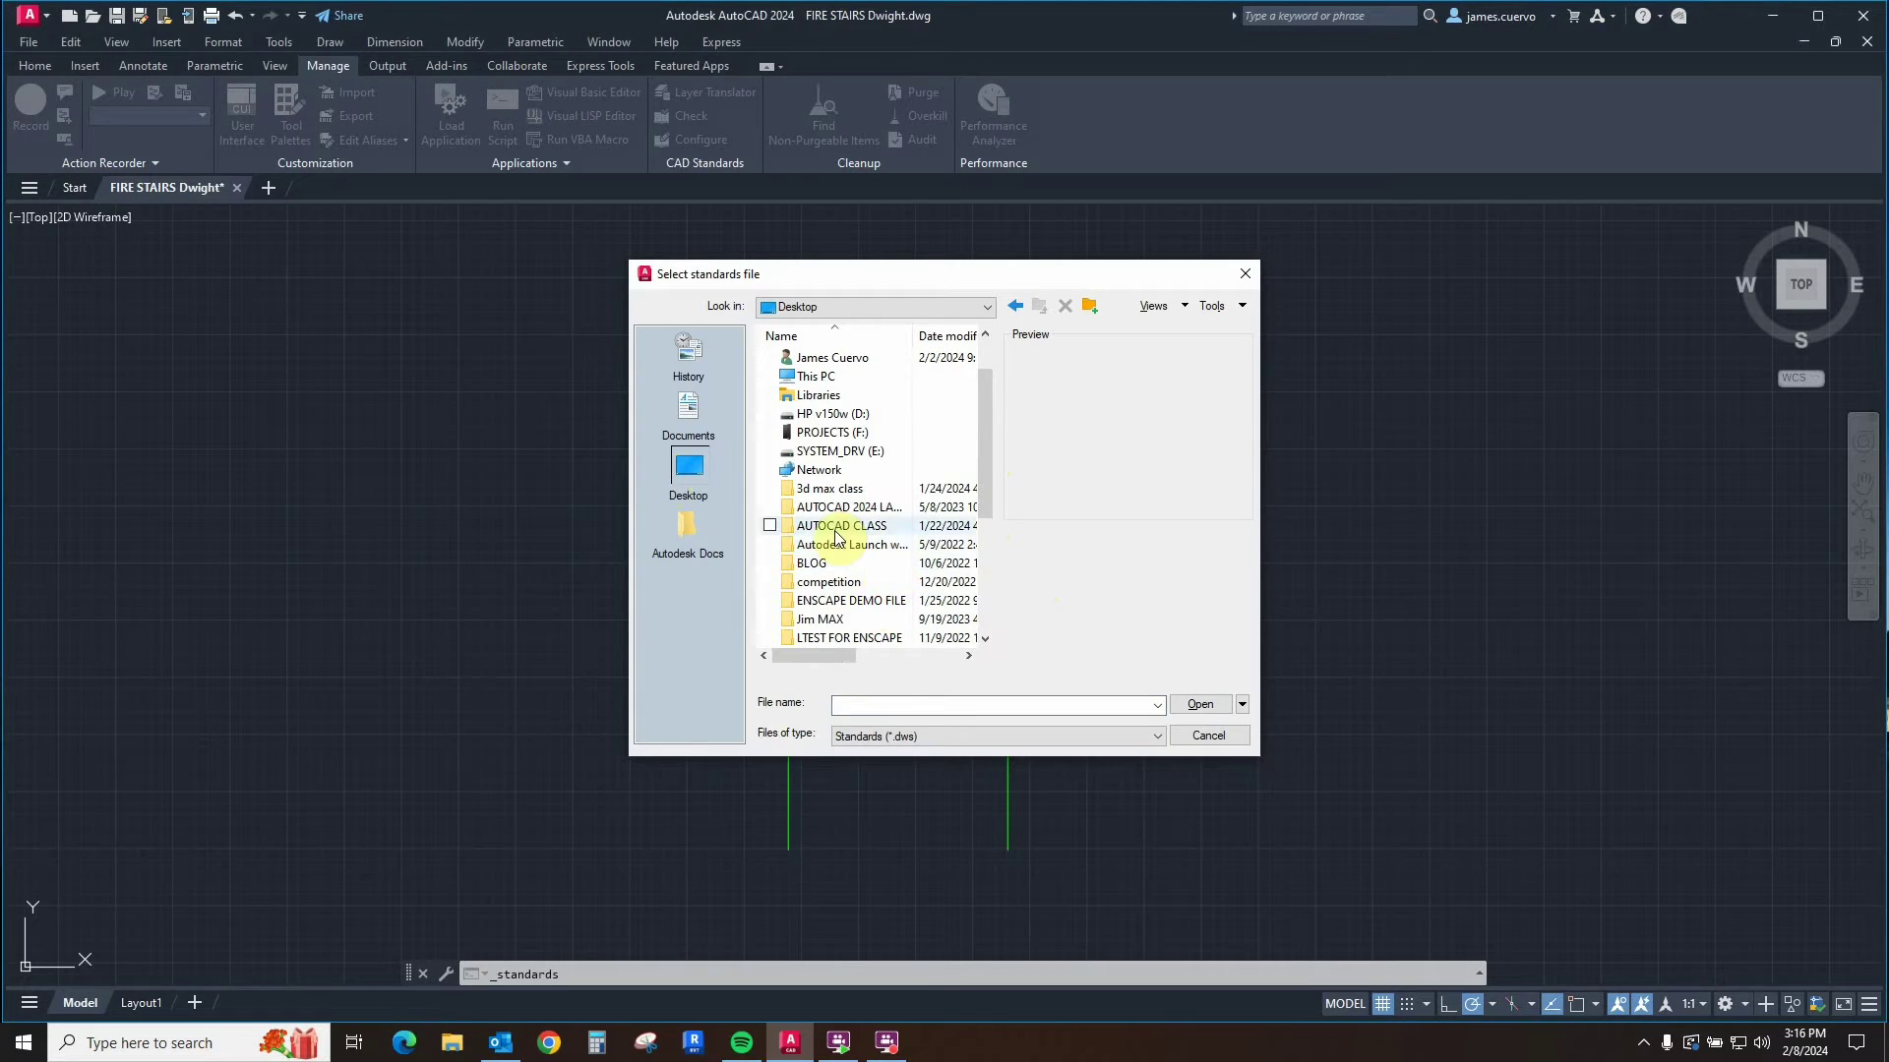
scroll(874, 580, down, 1)
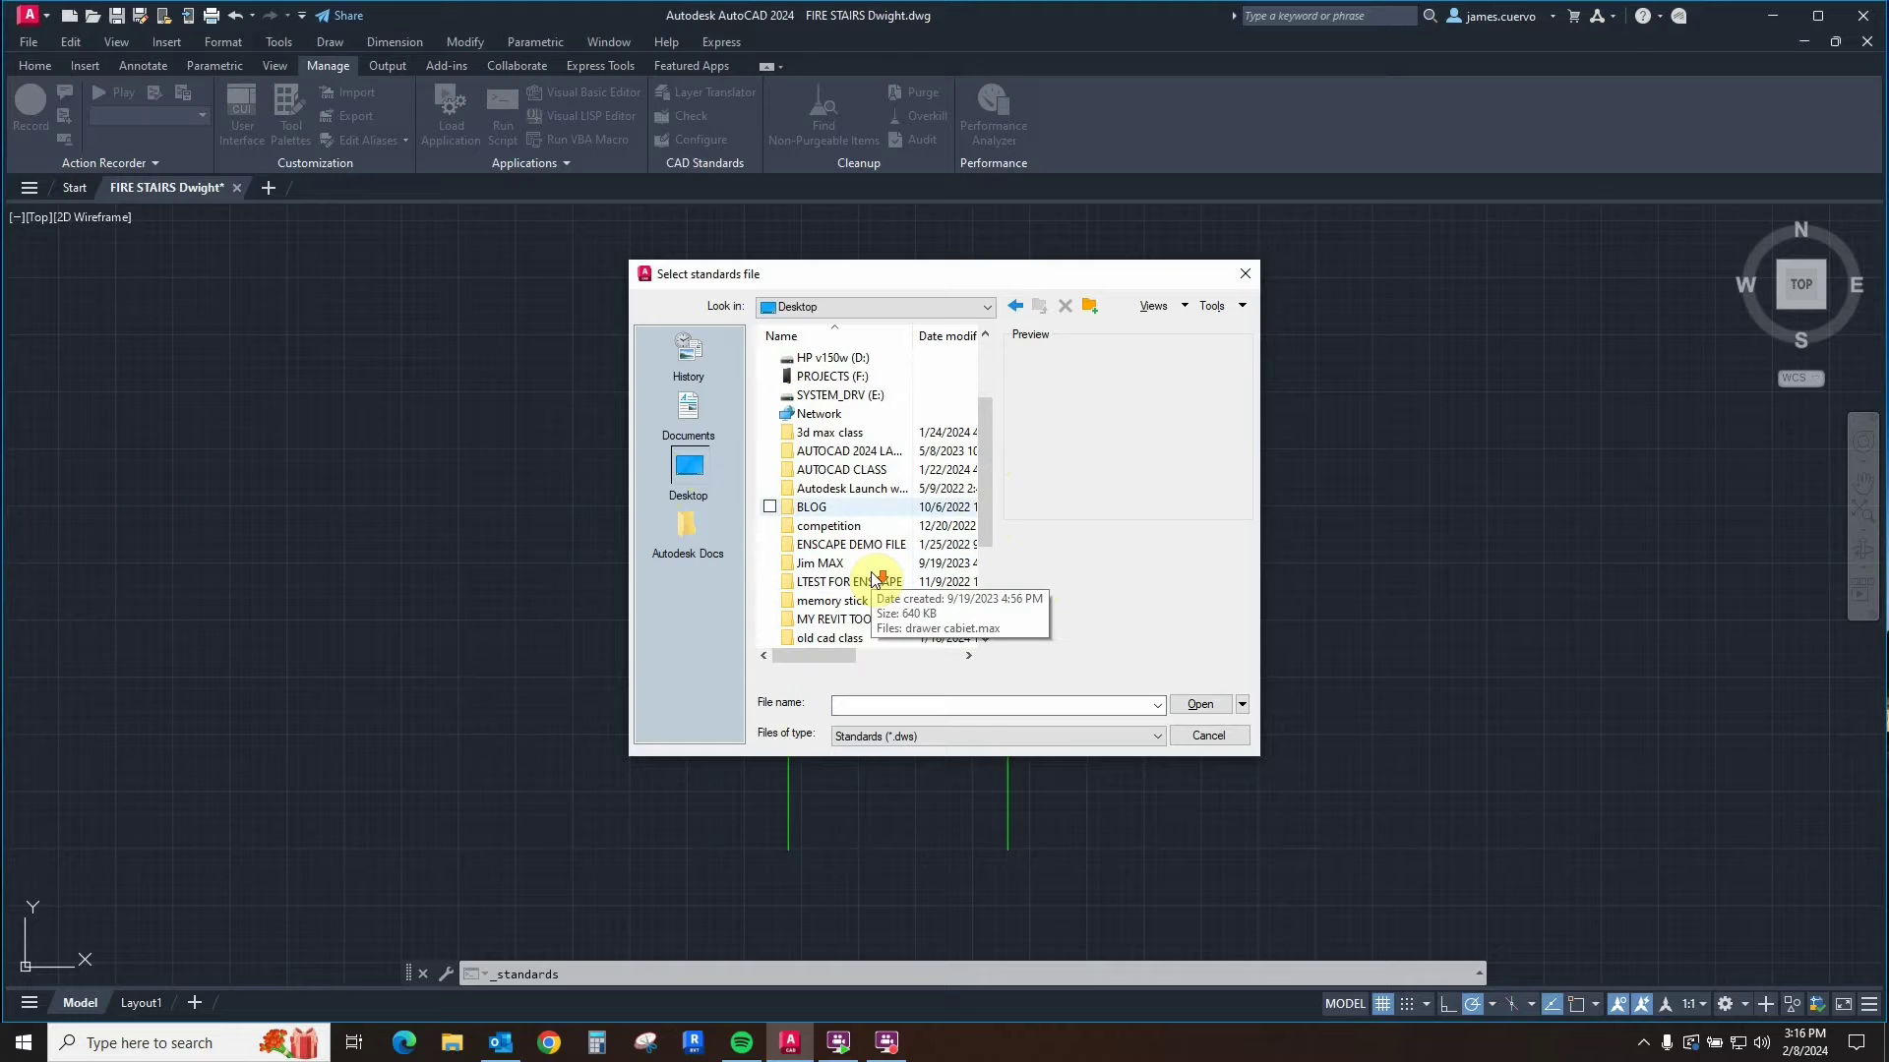
scroll(872, 579, down, 2)
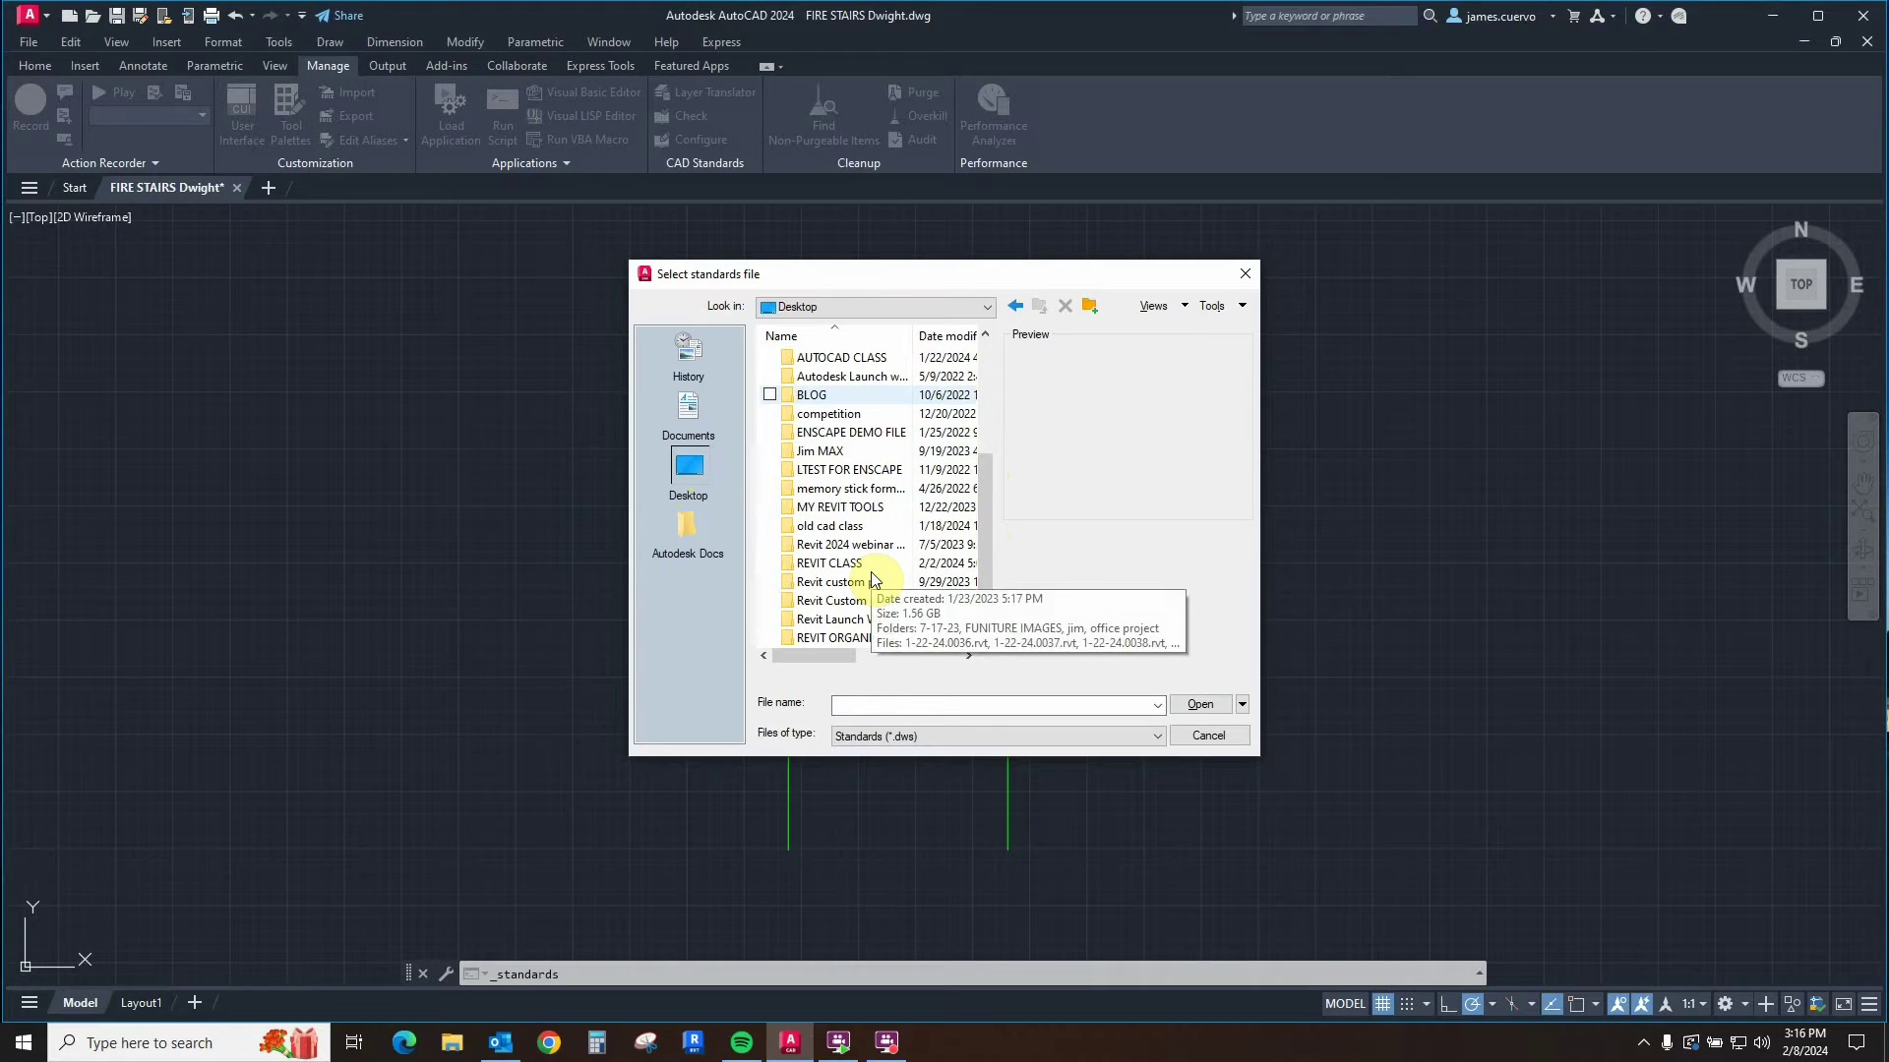
double_click(841, 528)
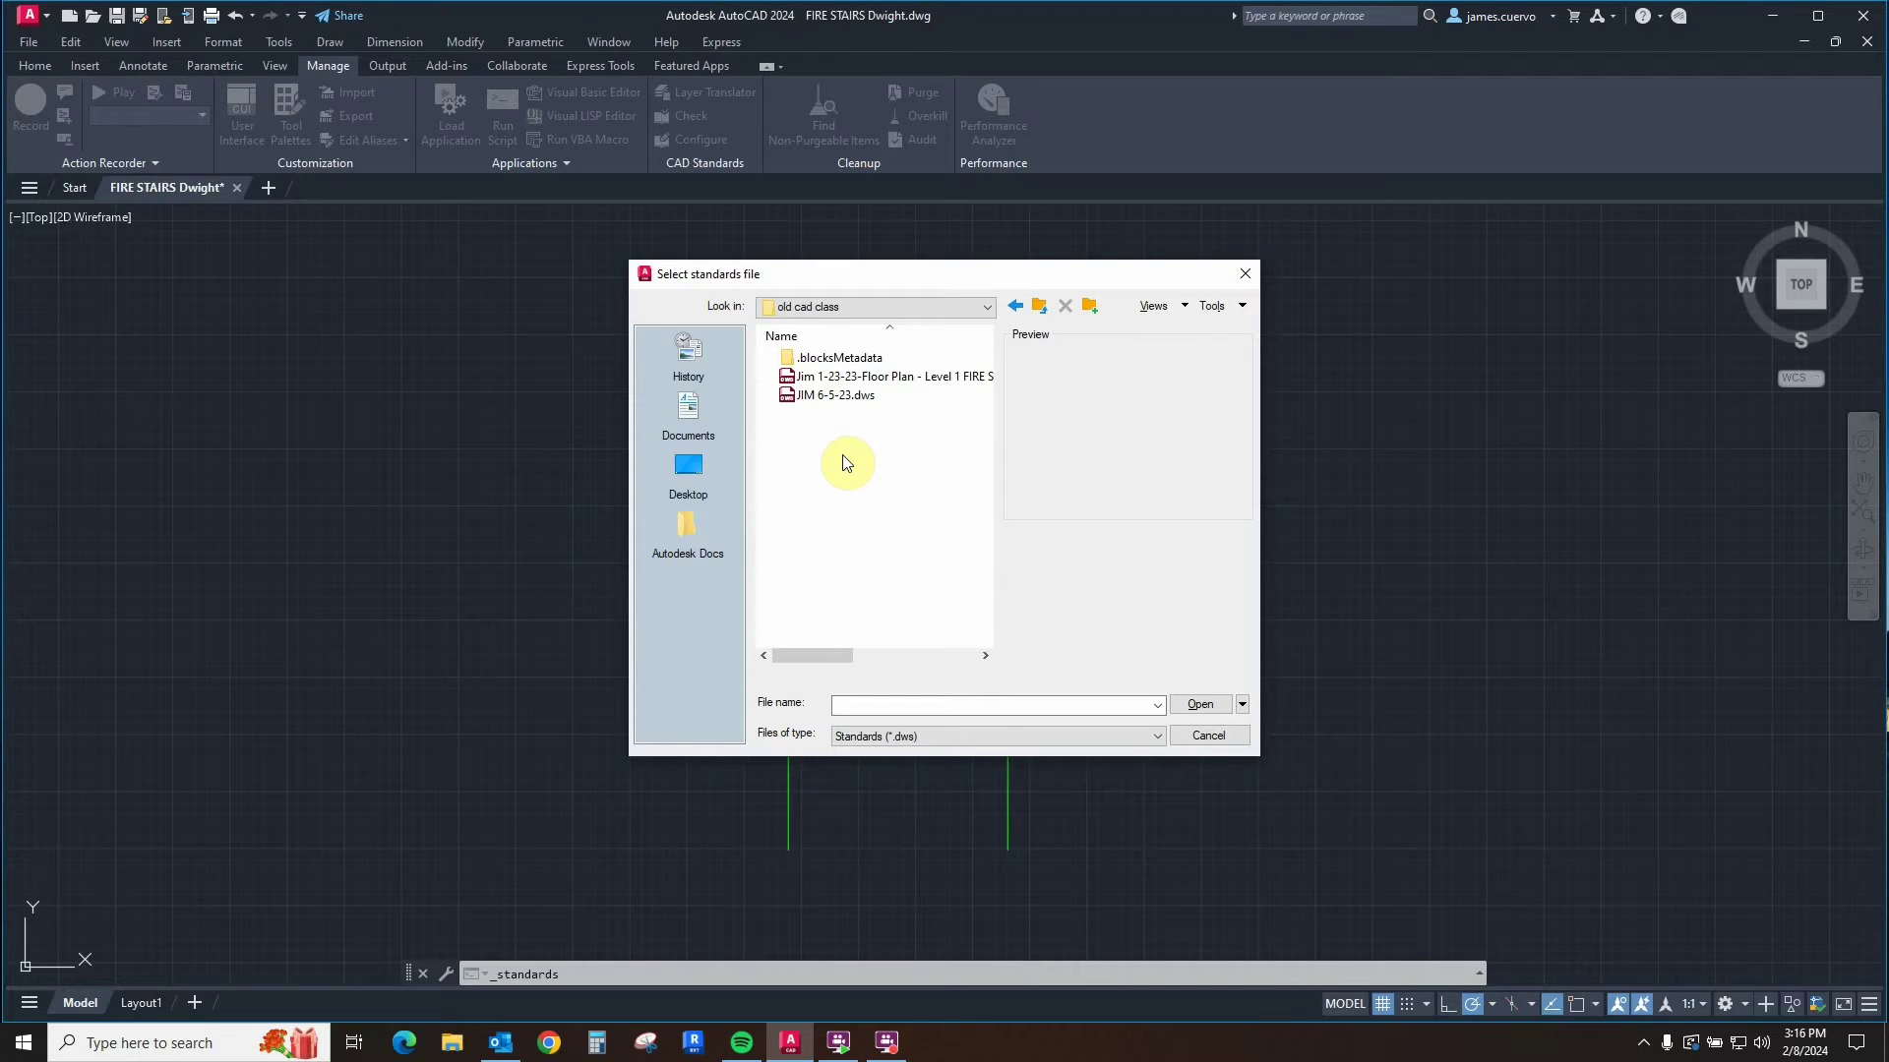
click(828, 398)
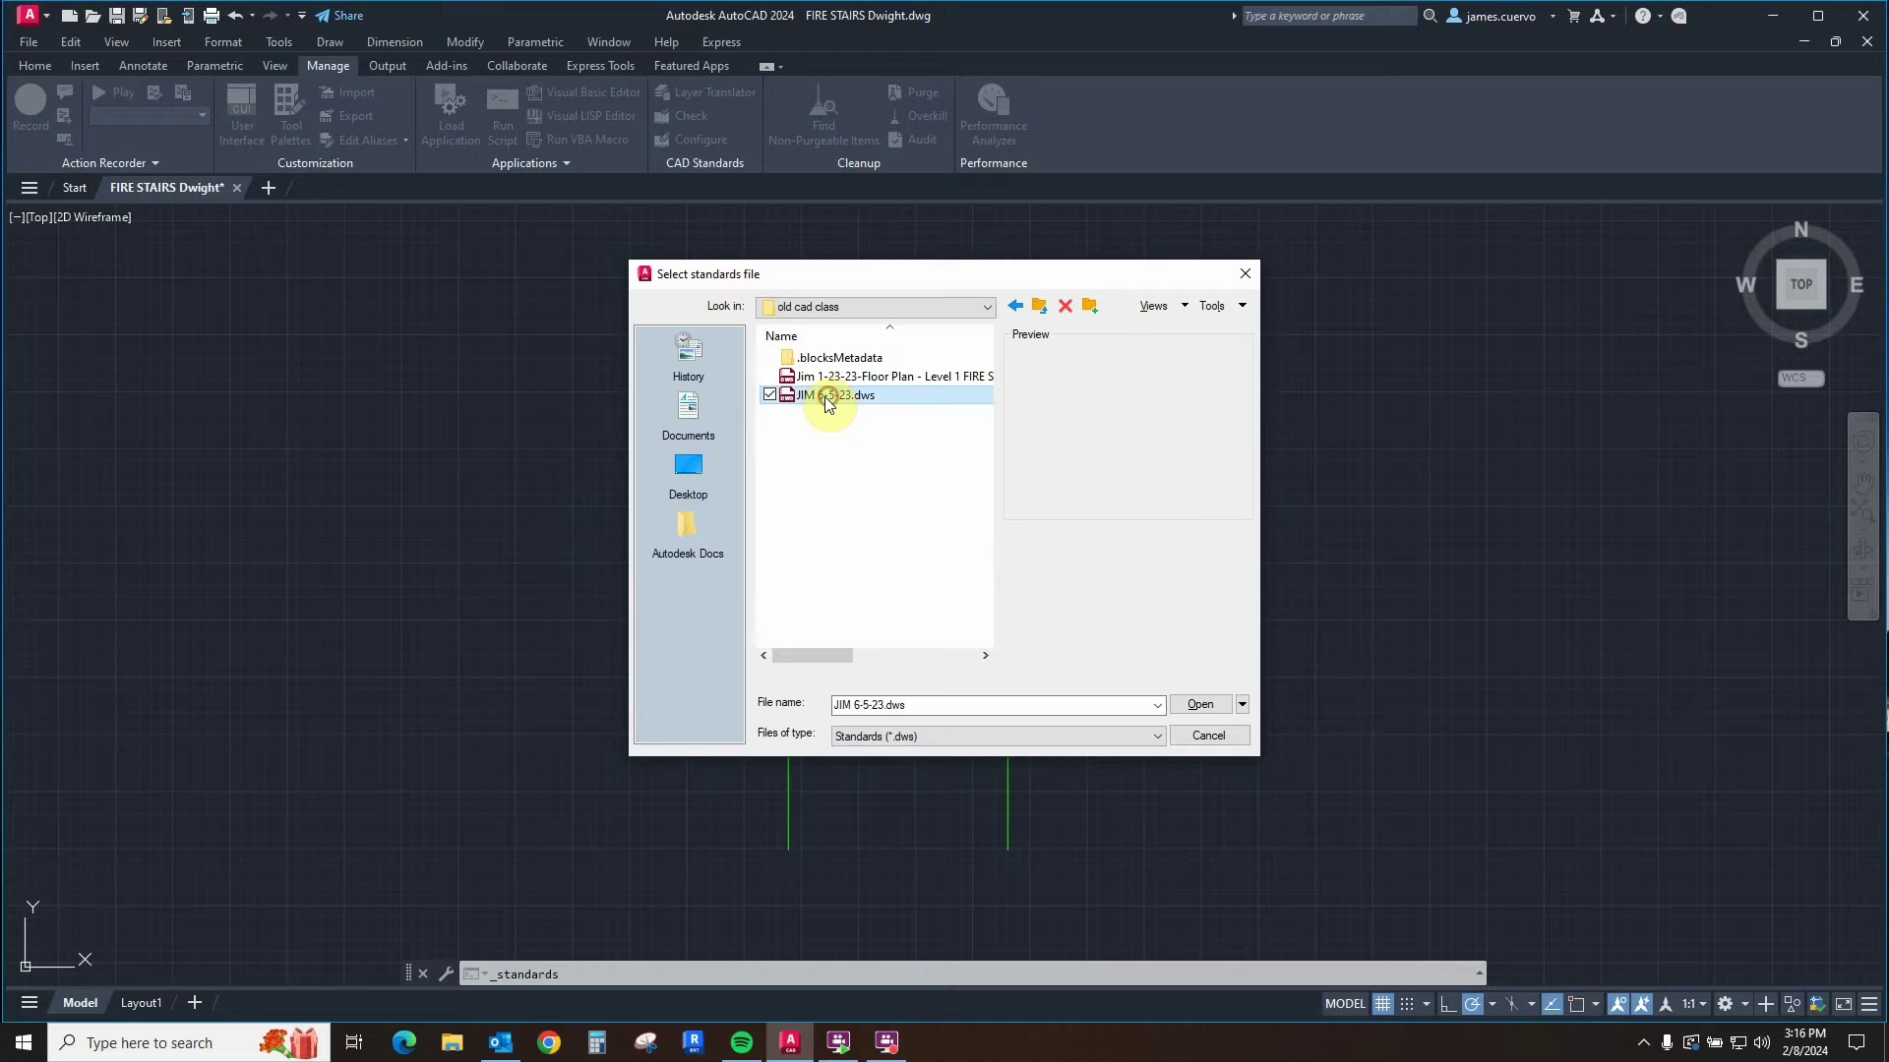
click(841, 376)
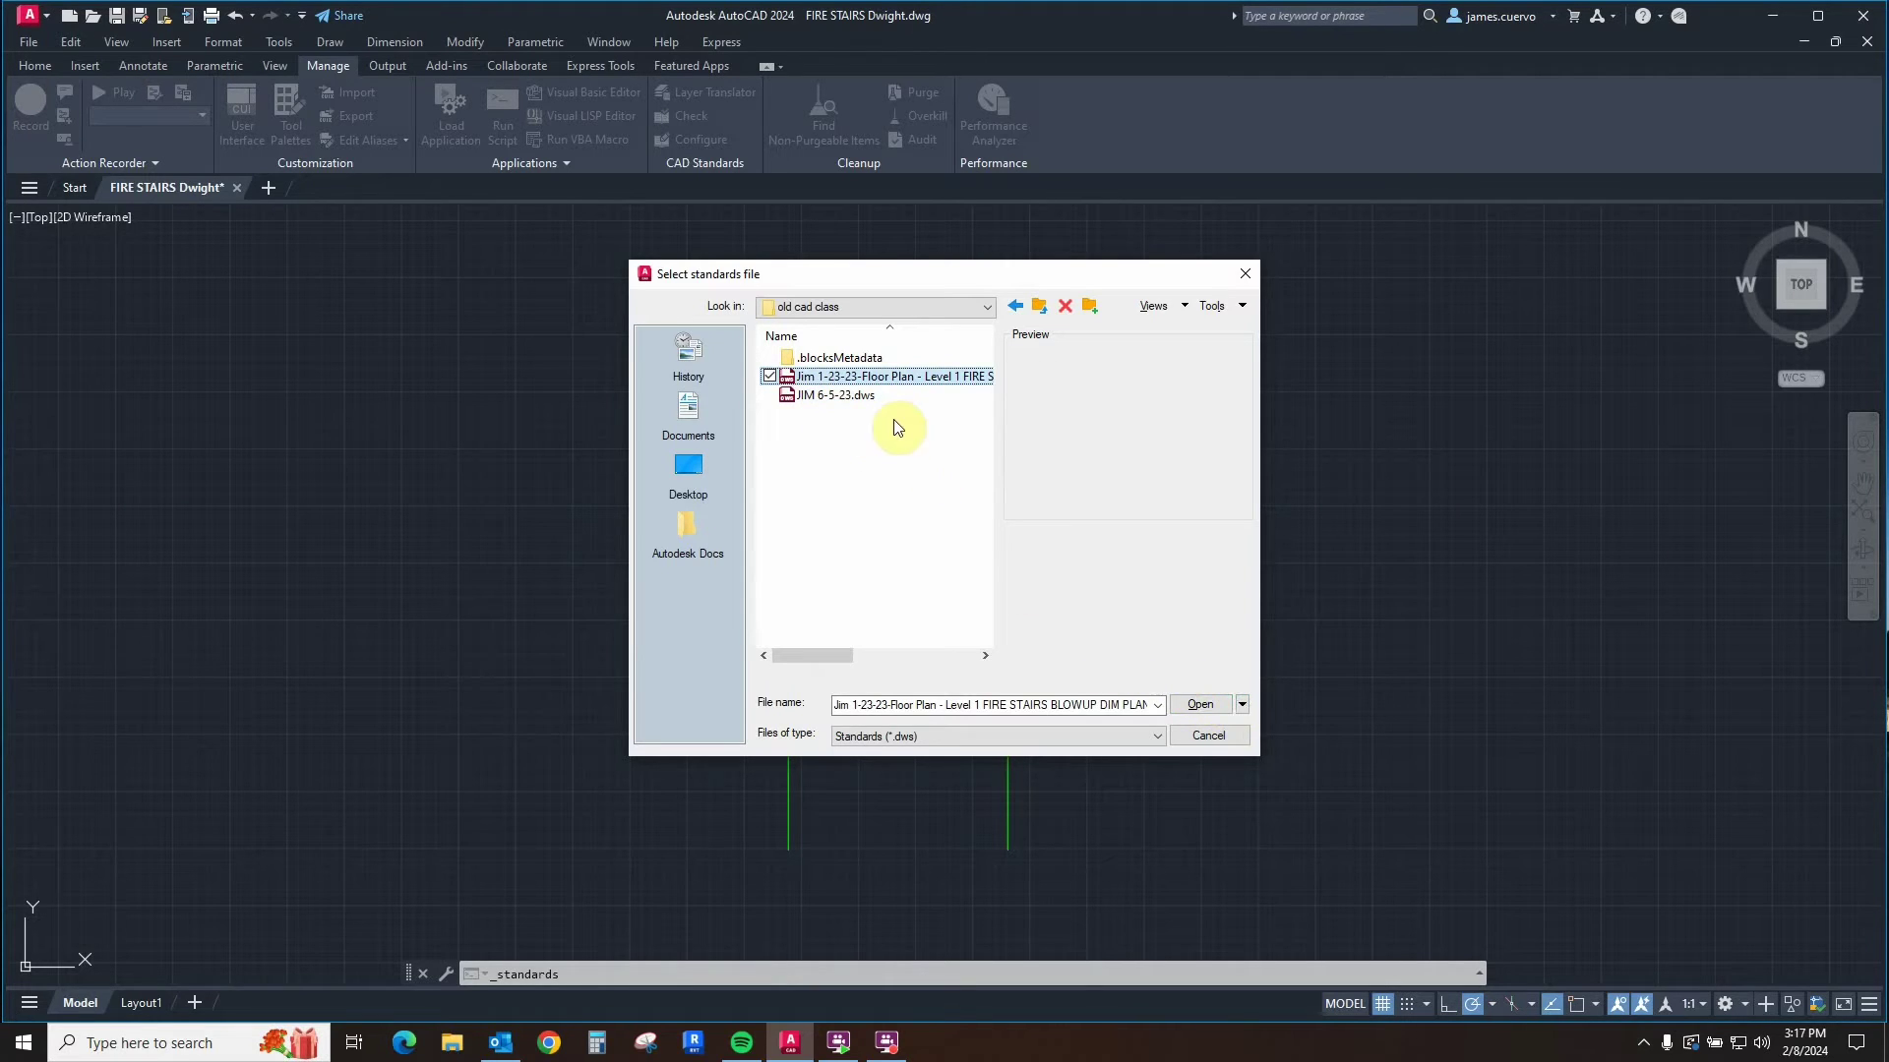
click(1200, 706)
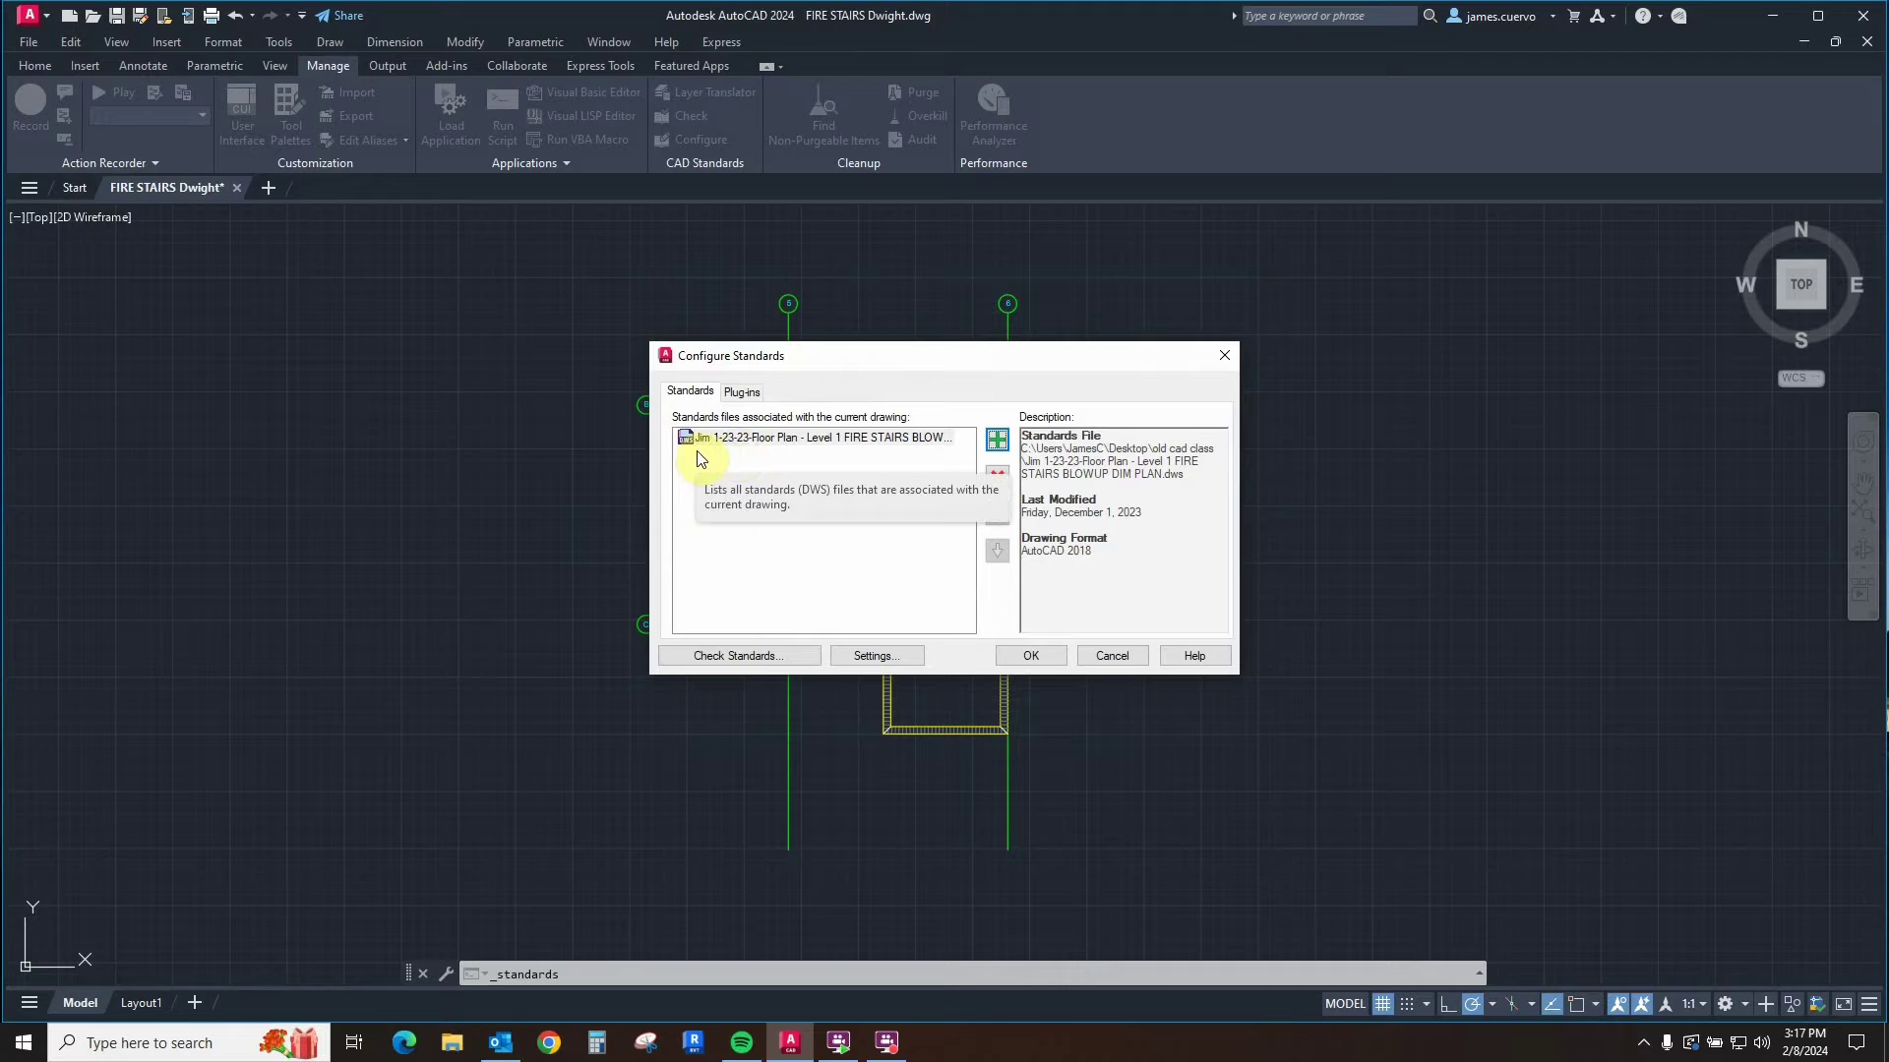
- View the attached floor plan standards file's description, then begin adding a second standards file
click(889, 434)
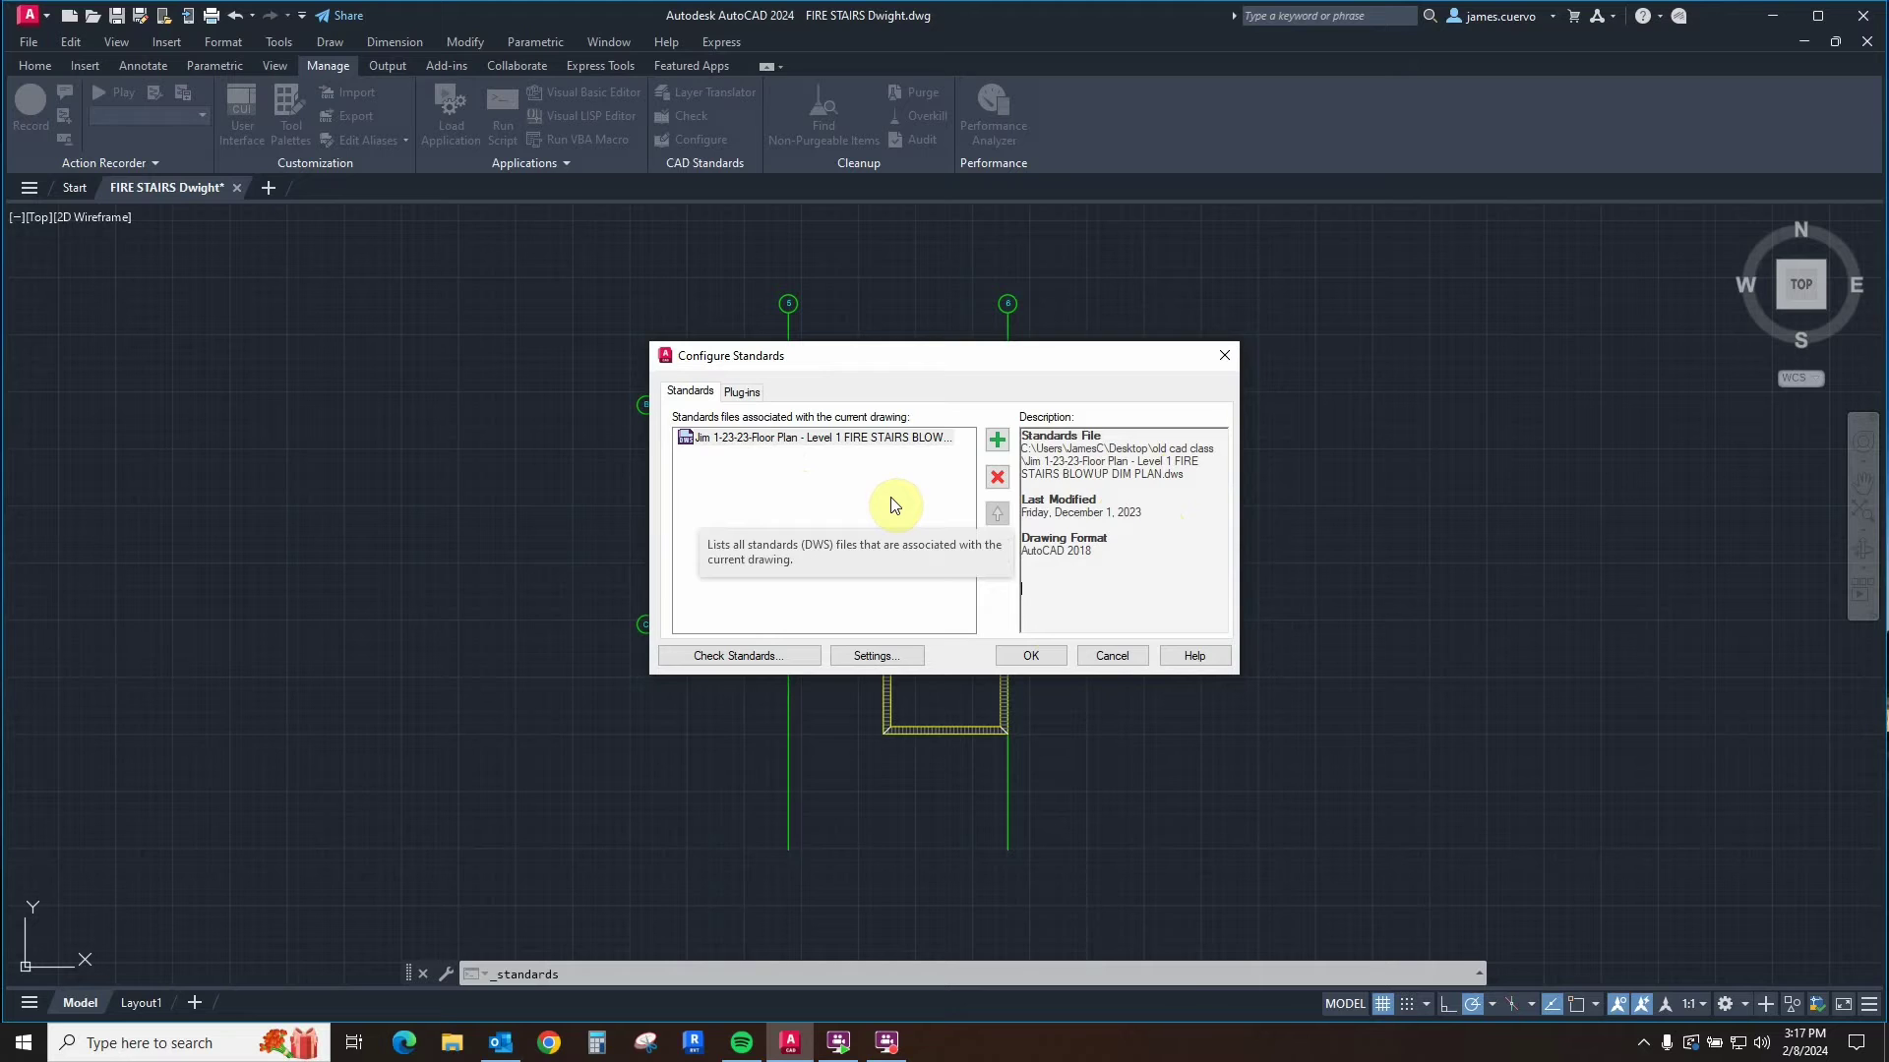
click(997, 440)
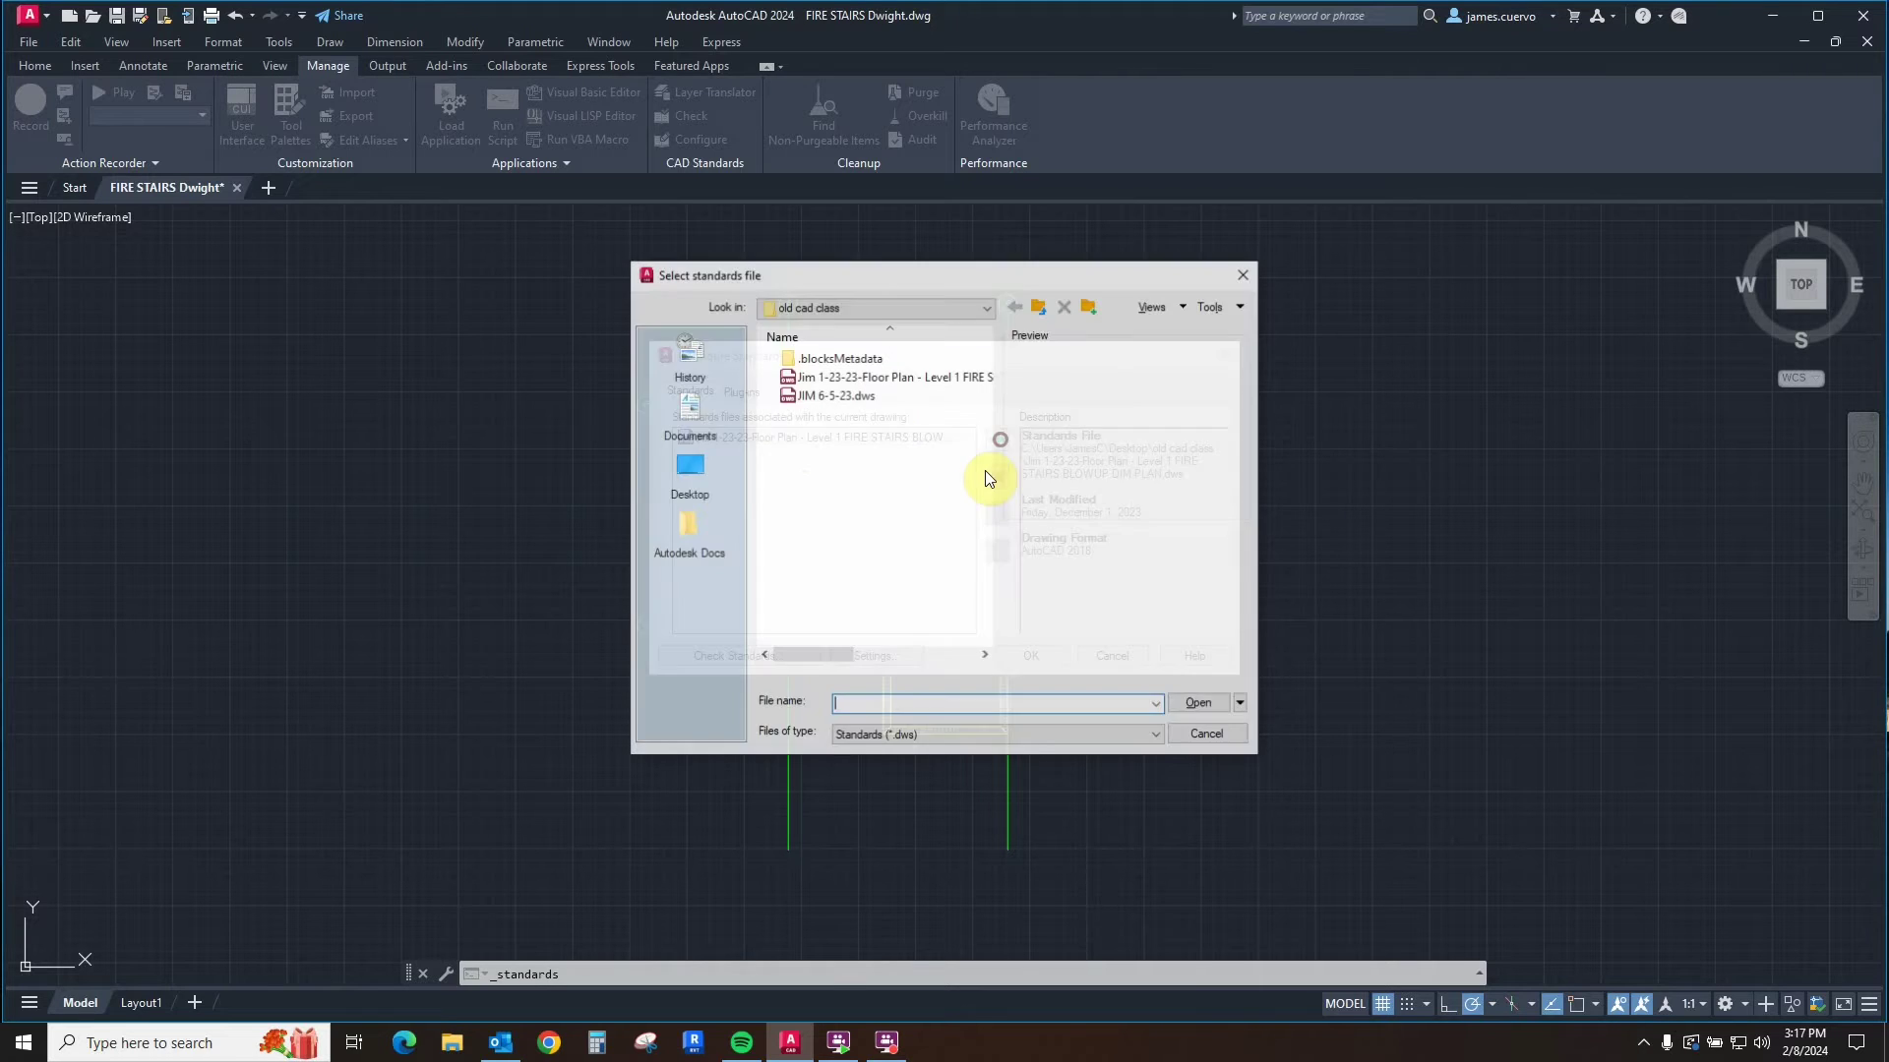
- Attach JIM 6-5-23.dws as the second standards file and select its entry in the list
click(836, 395)
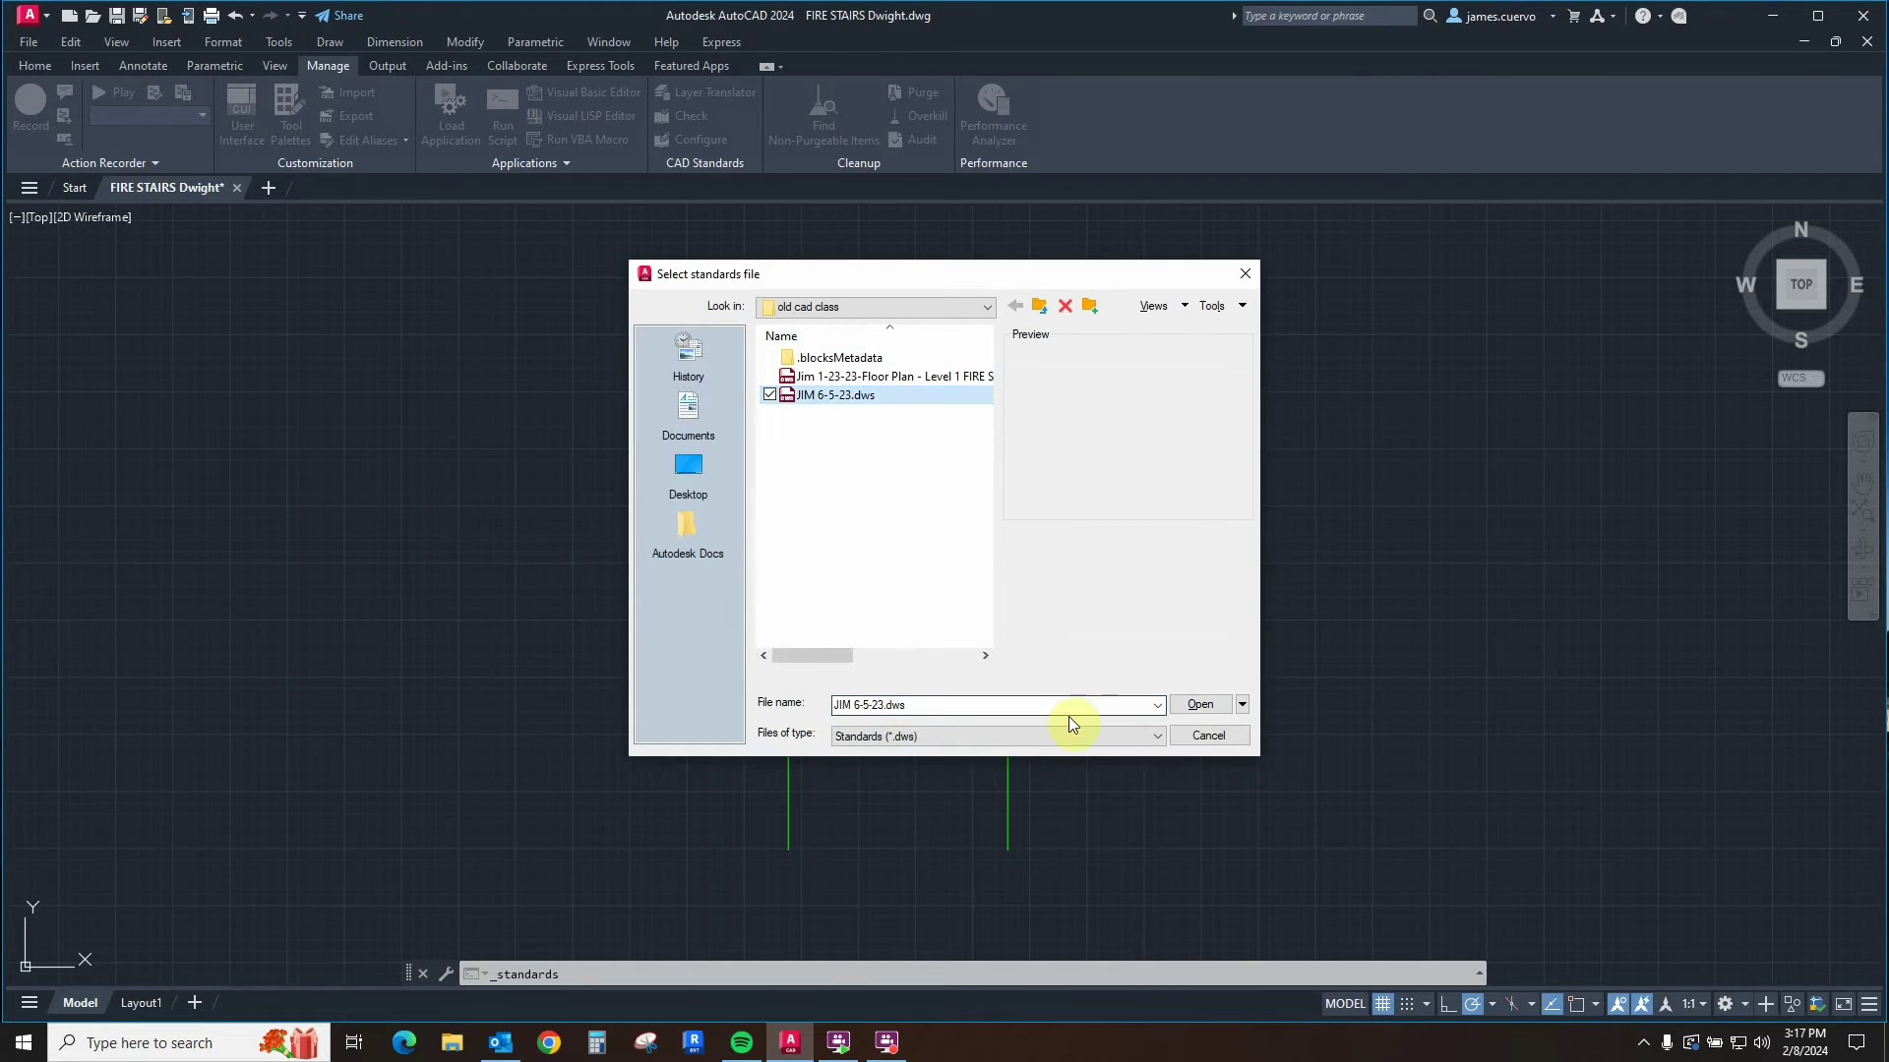
click(1200, 704)
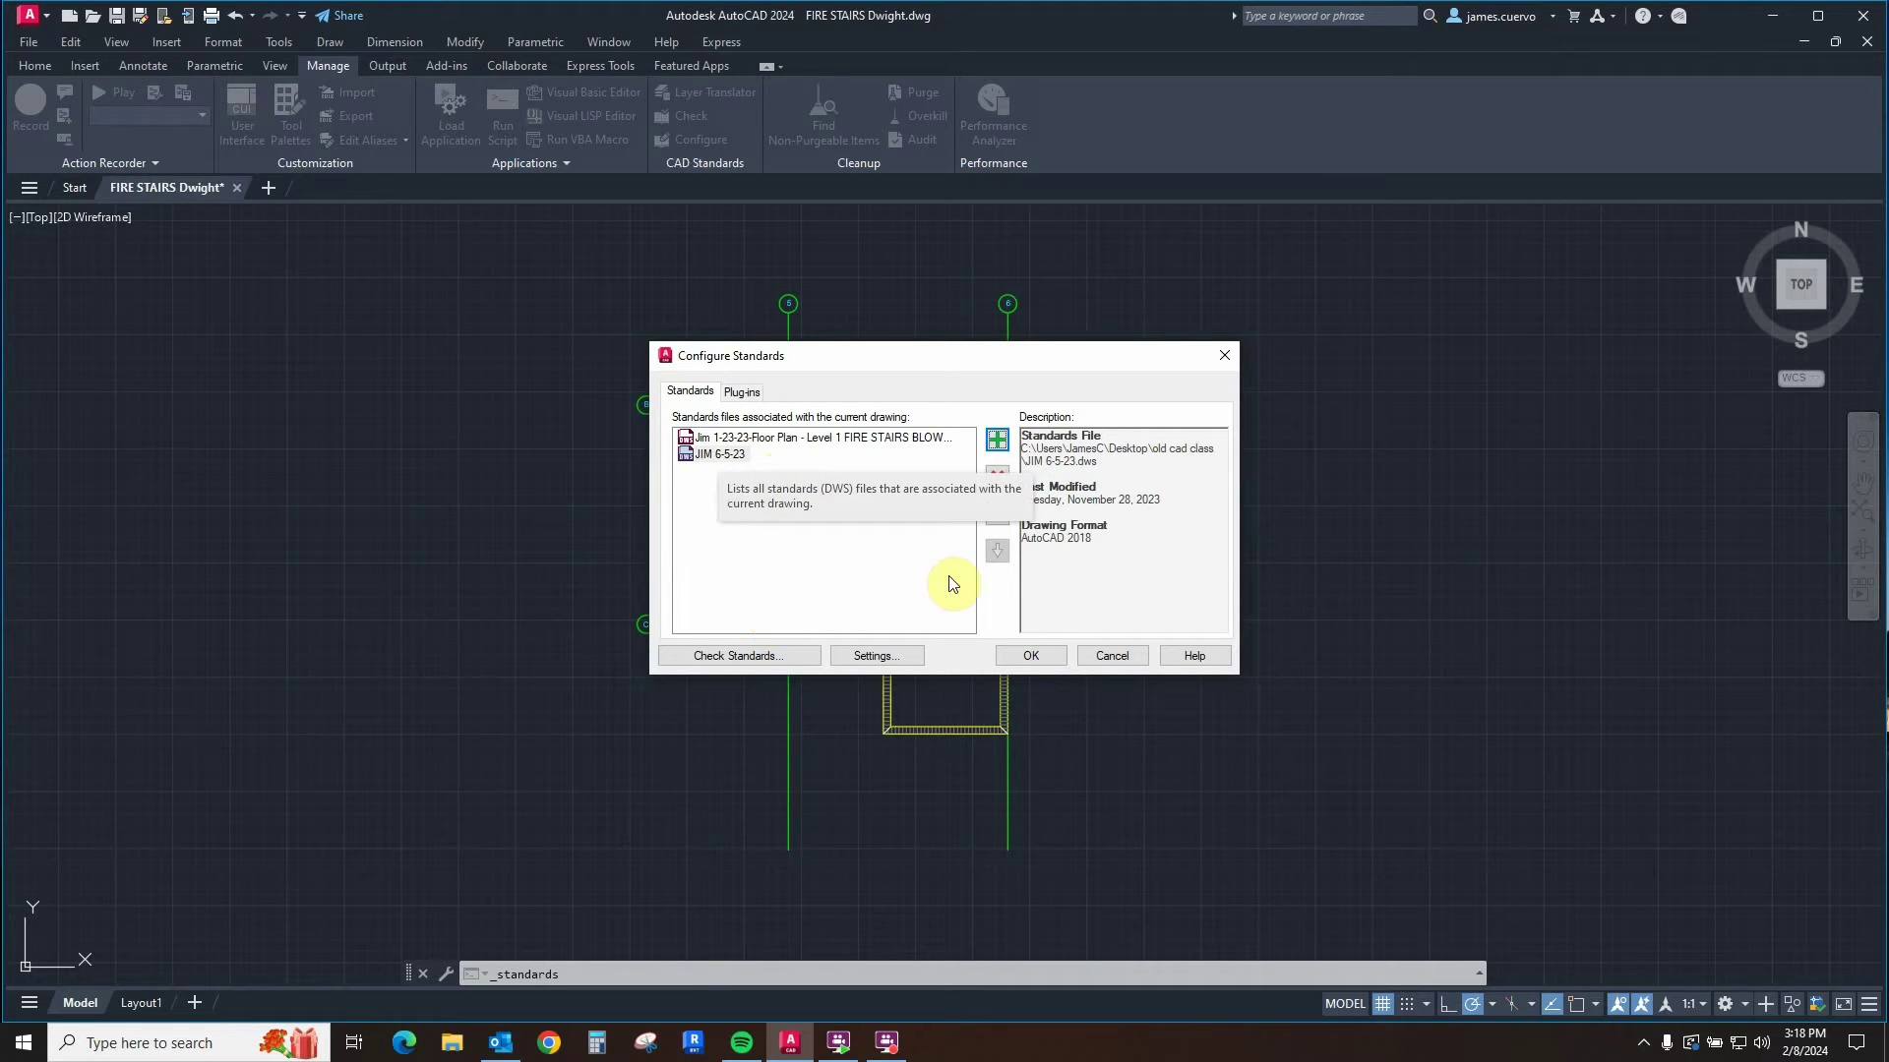
click(726, 454)
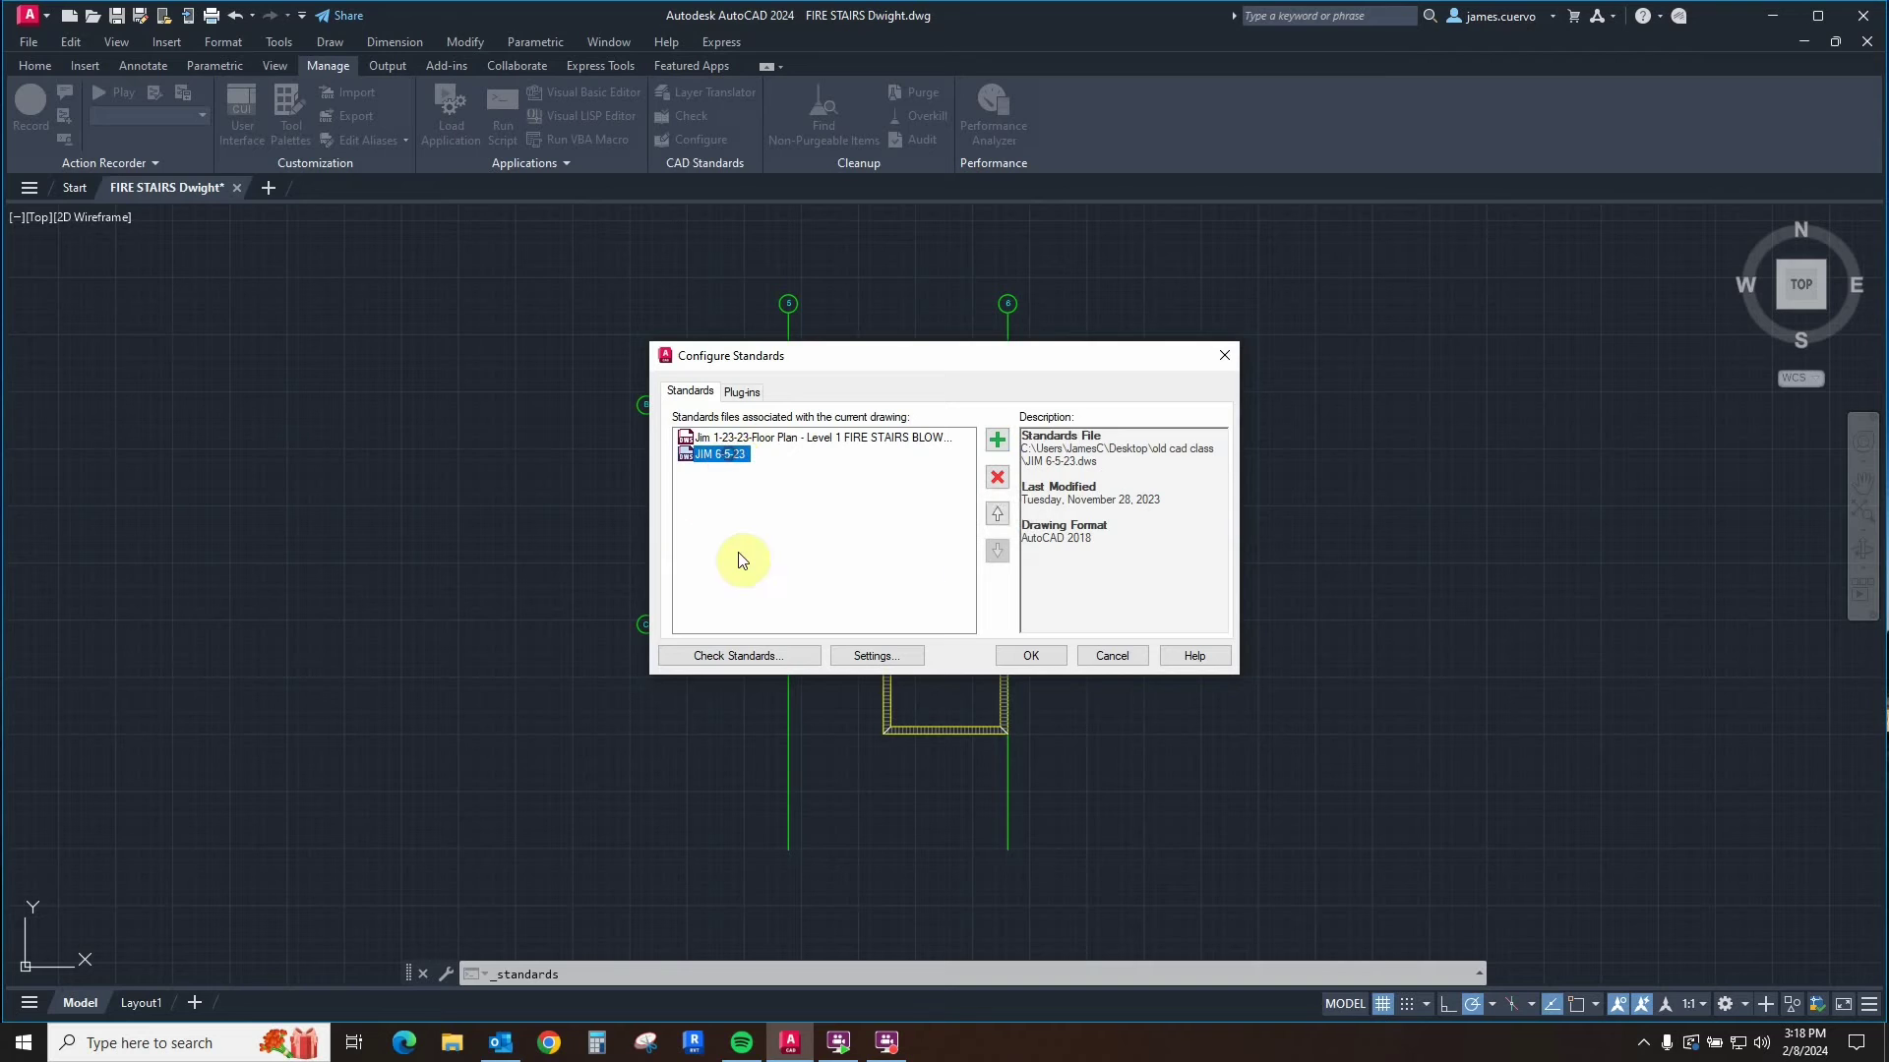
- Move JIM 6-5-23.dws up and back below the floor plan file, then open CAD Standards Settings
click(997, 514)
click(998, 551)
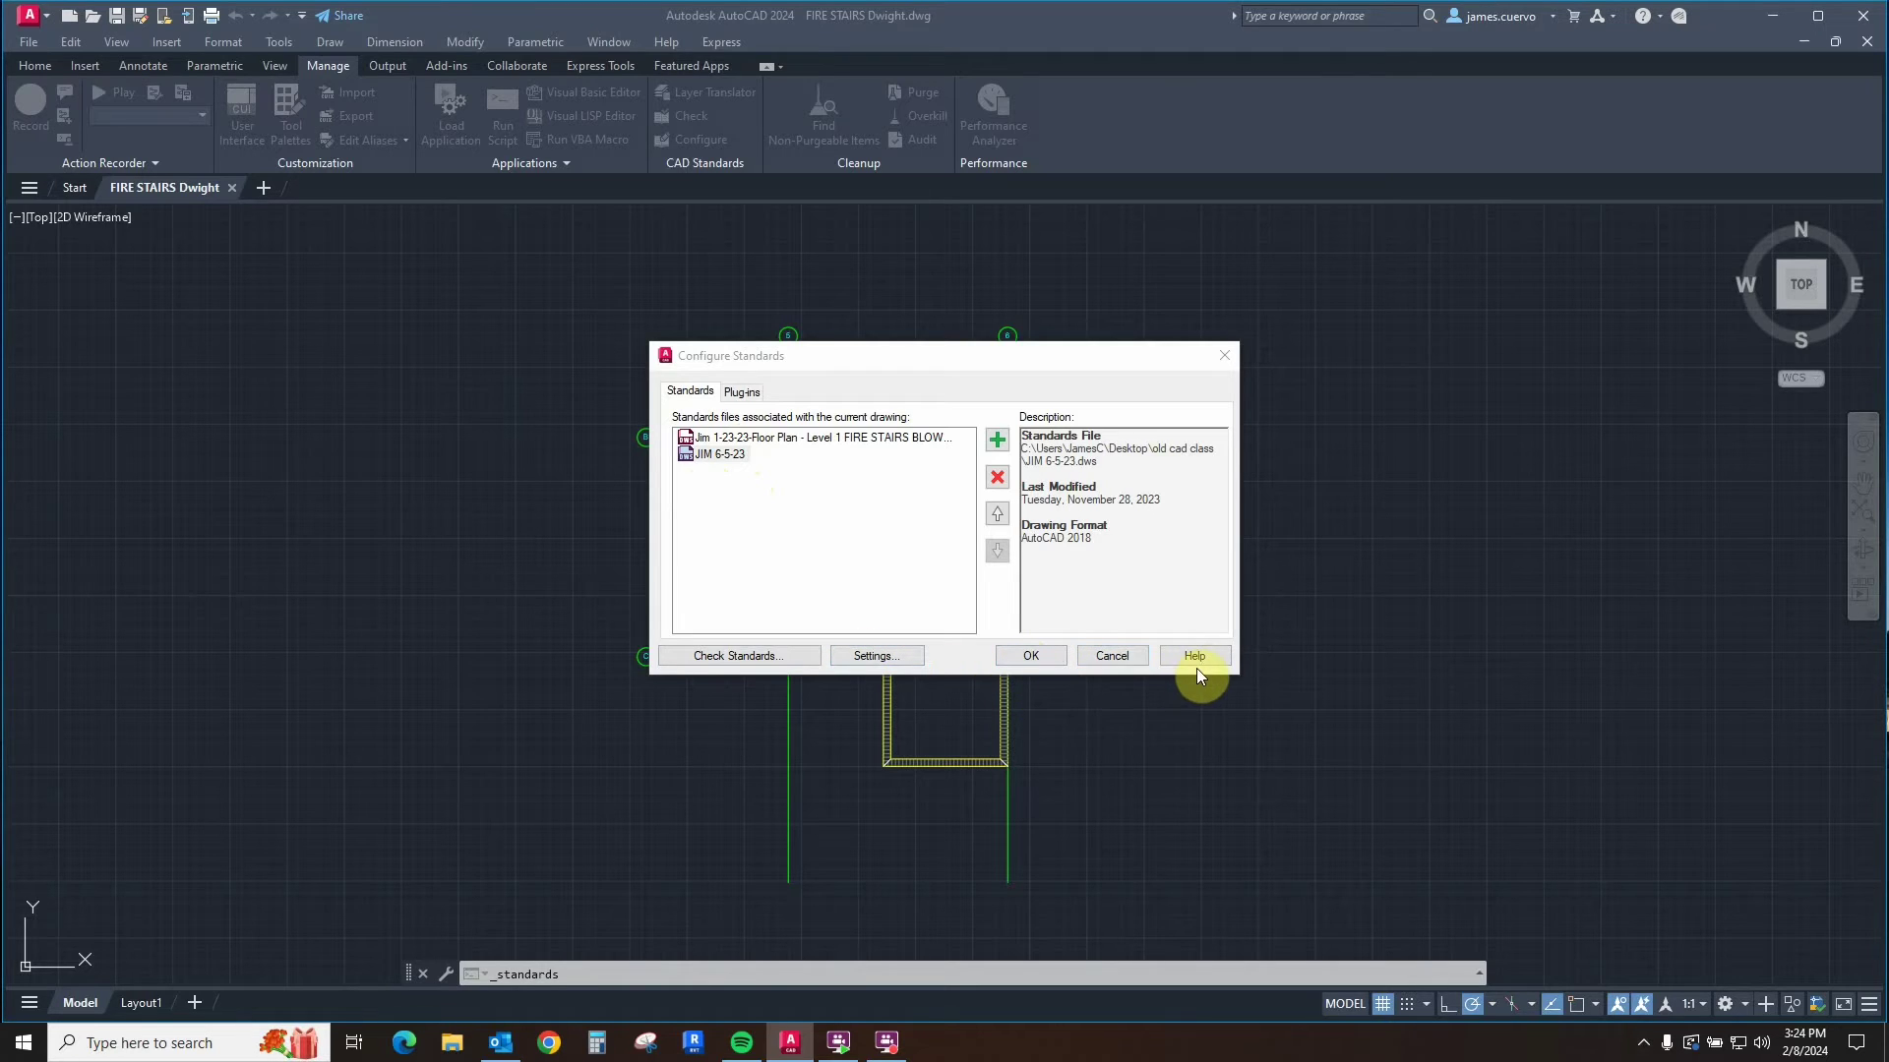
click(897, 659)
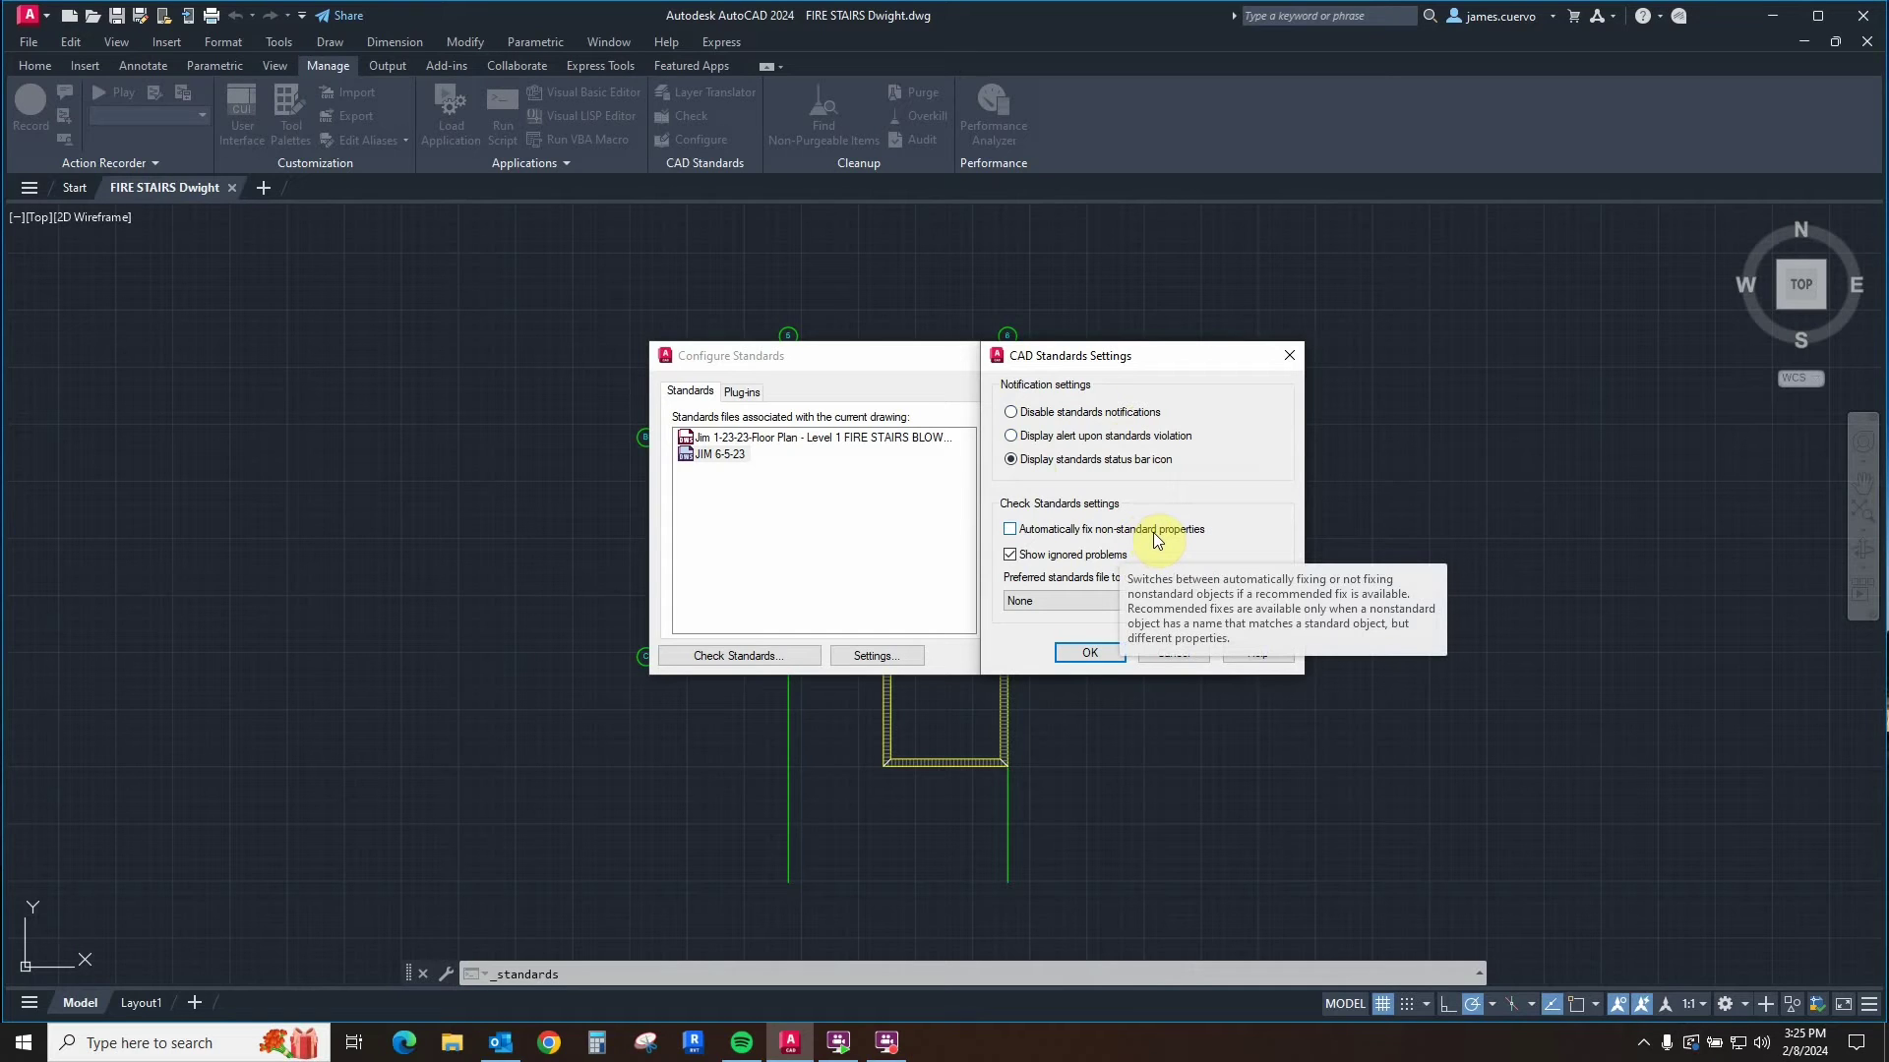
- Toggle automatic fixing on and back off, leave the preferred replacement file as None, and close
click(1010, 530)
click(1018, 529)
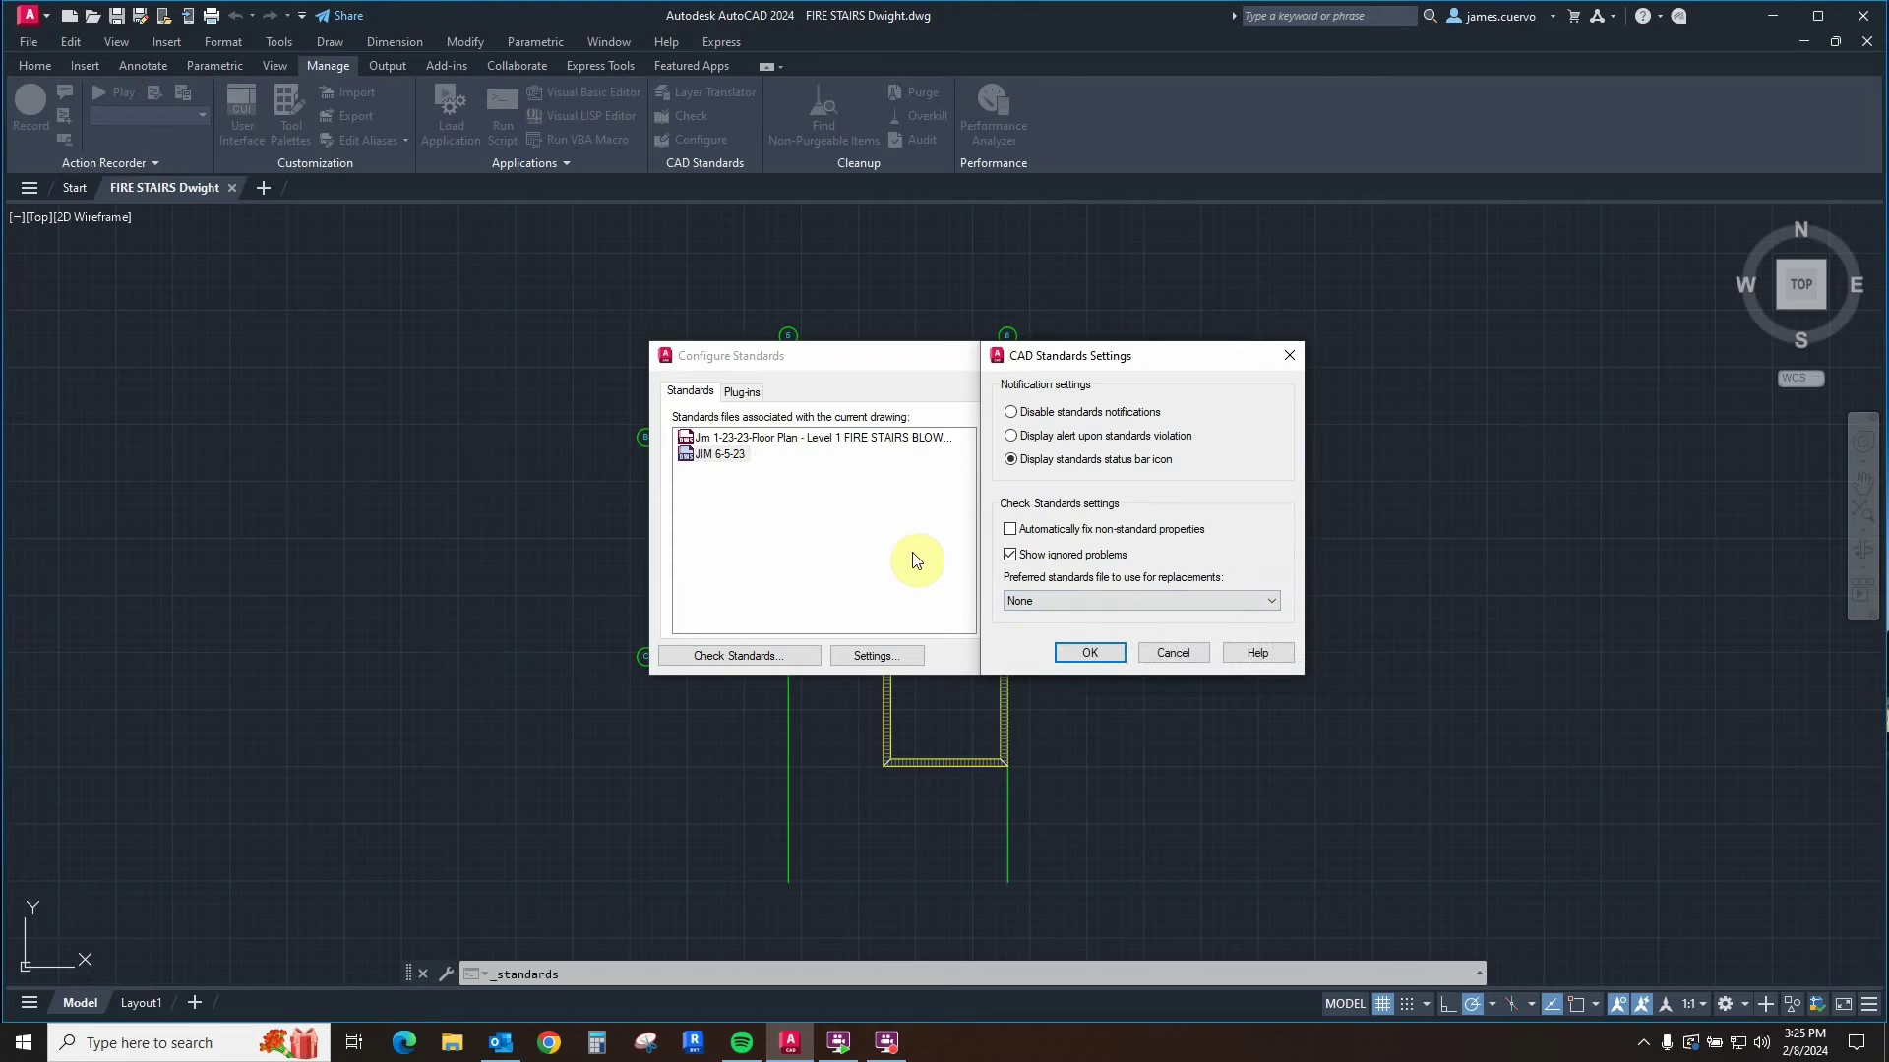
click(1105, 602)
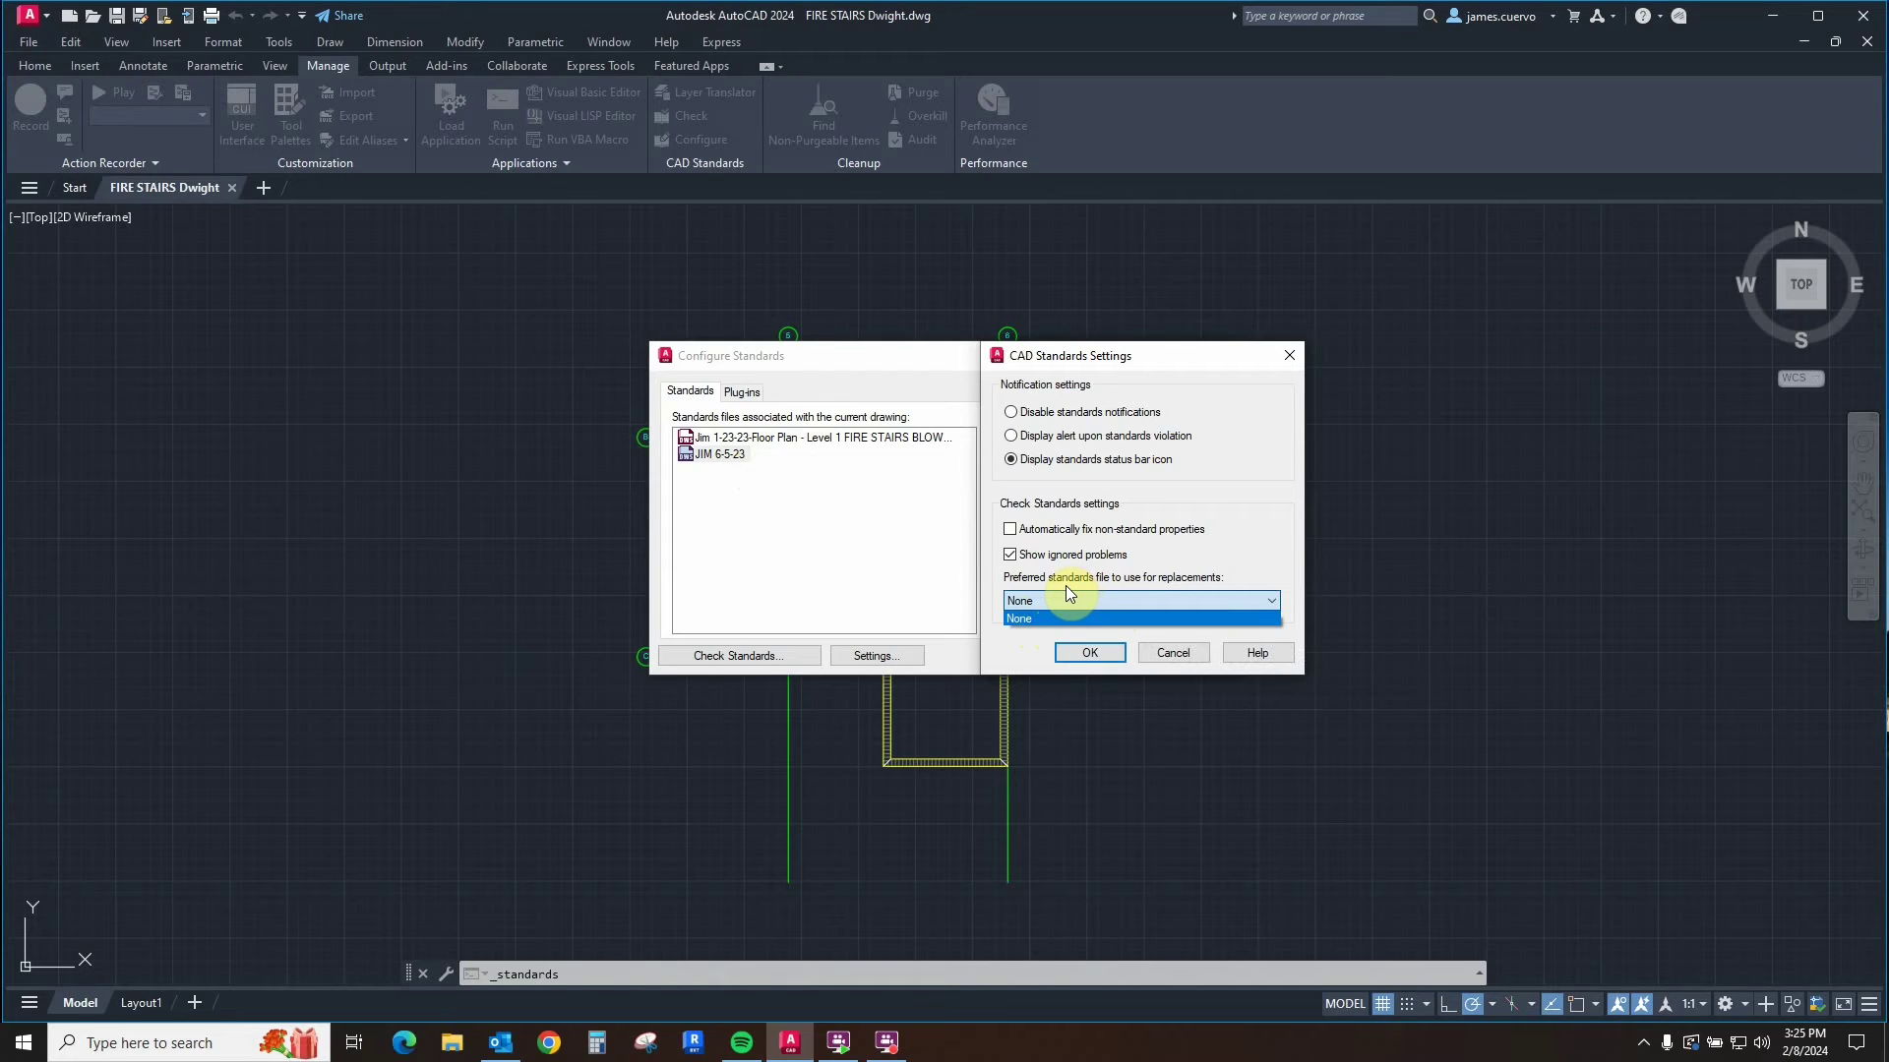
click(1095, 657)
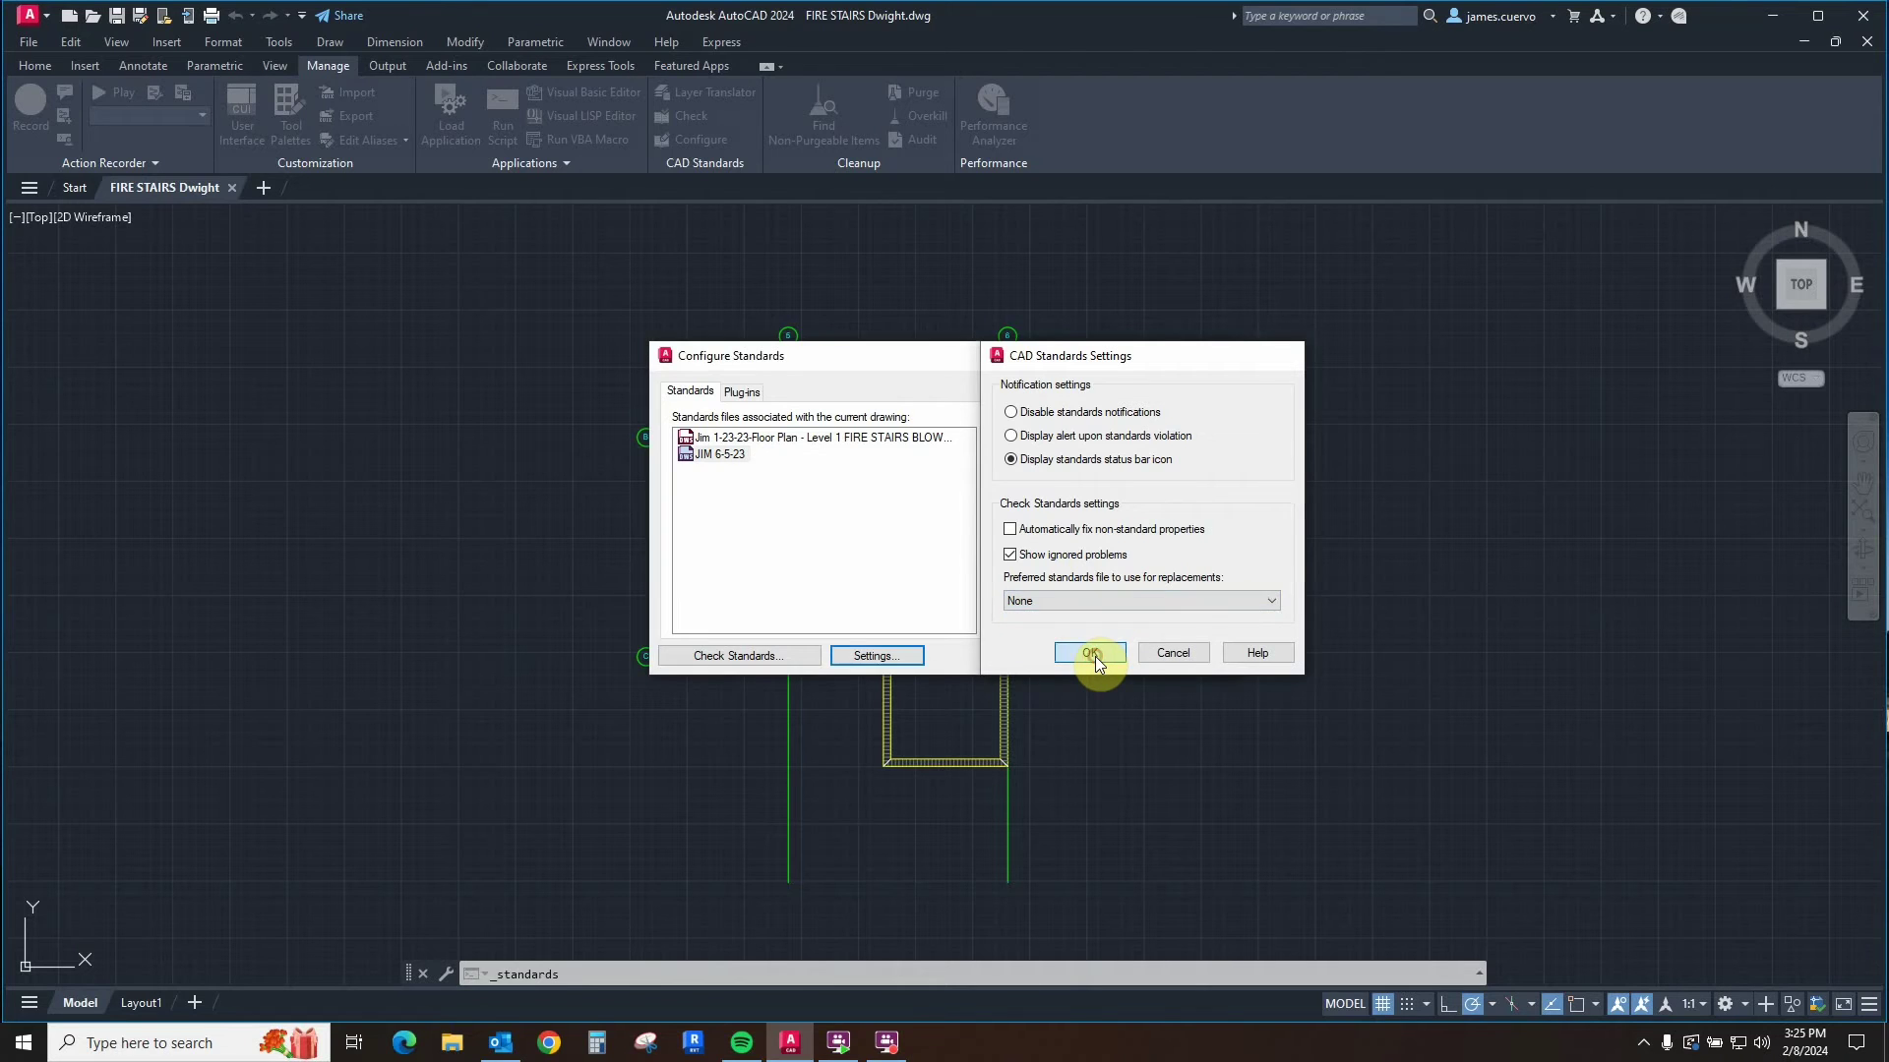
click(1095, 657)
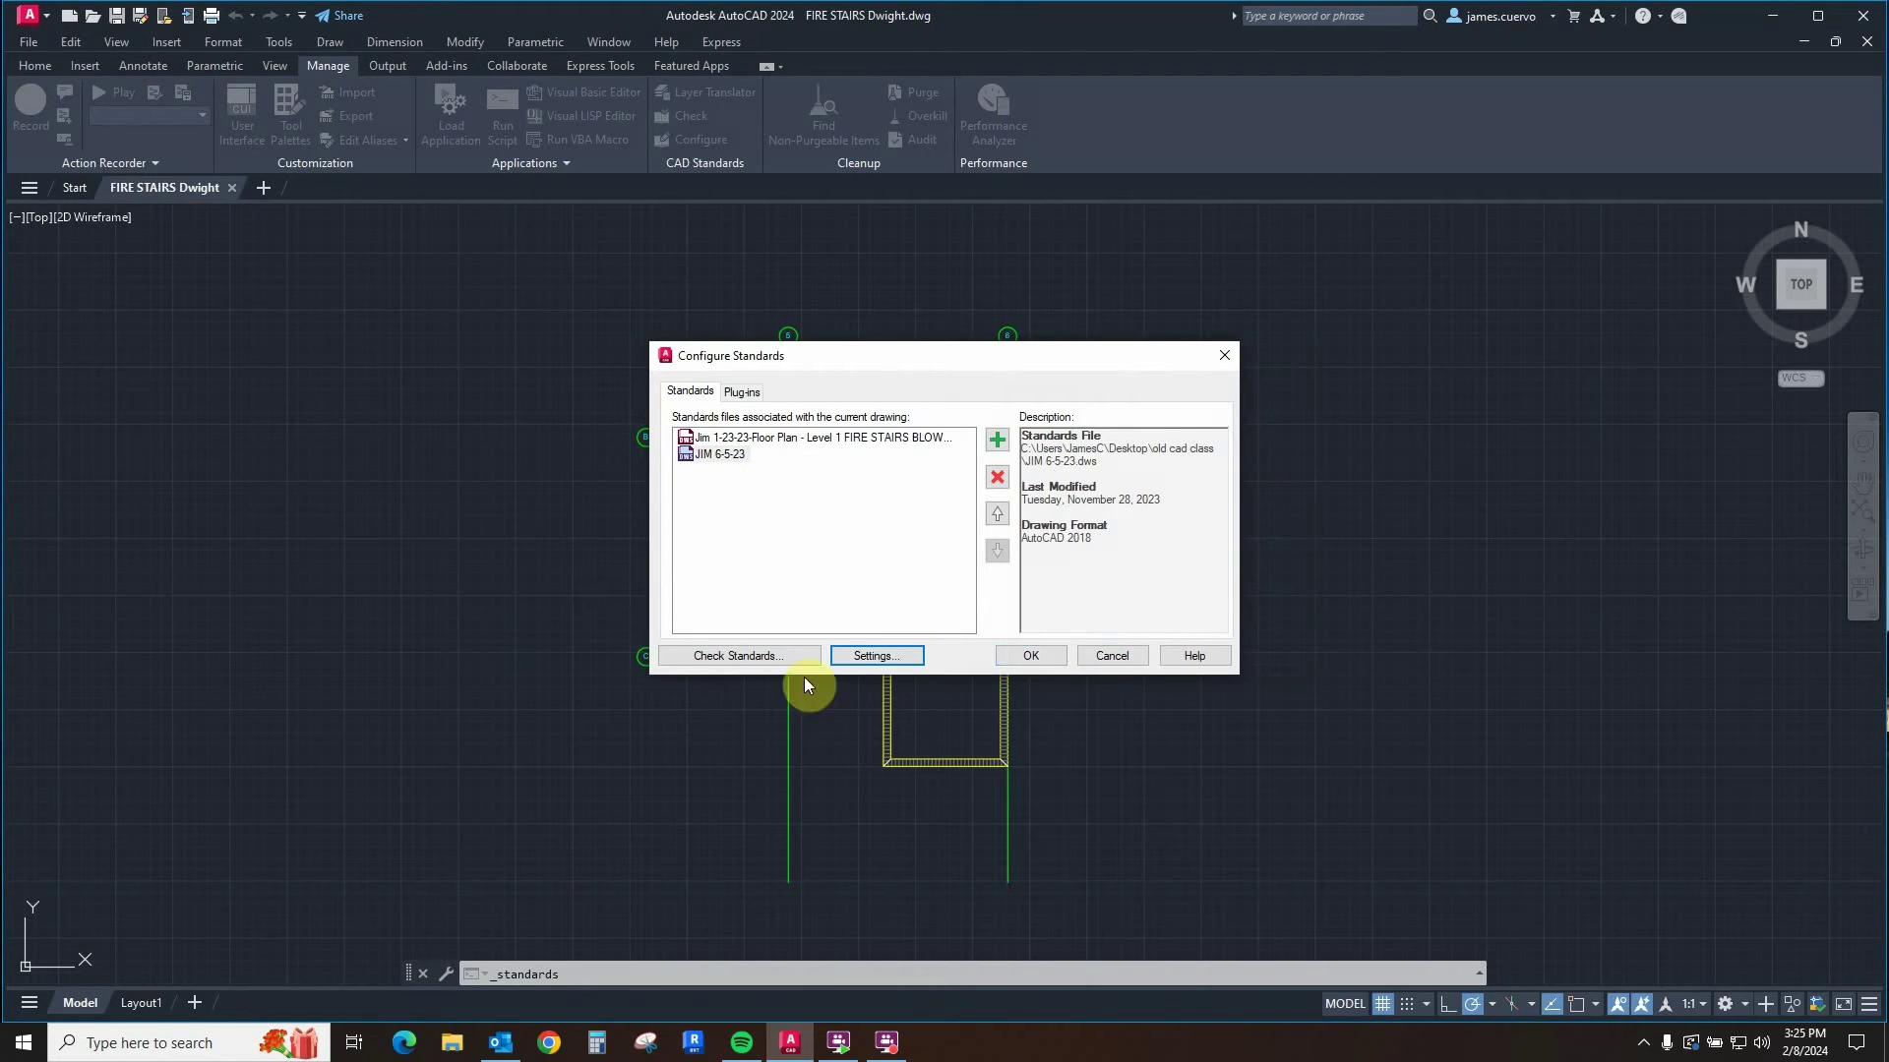
click(1031, 656)
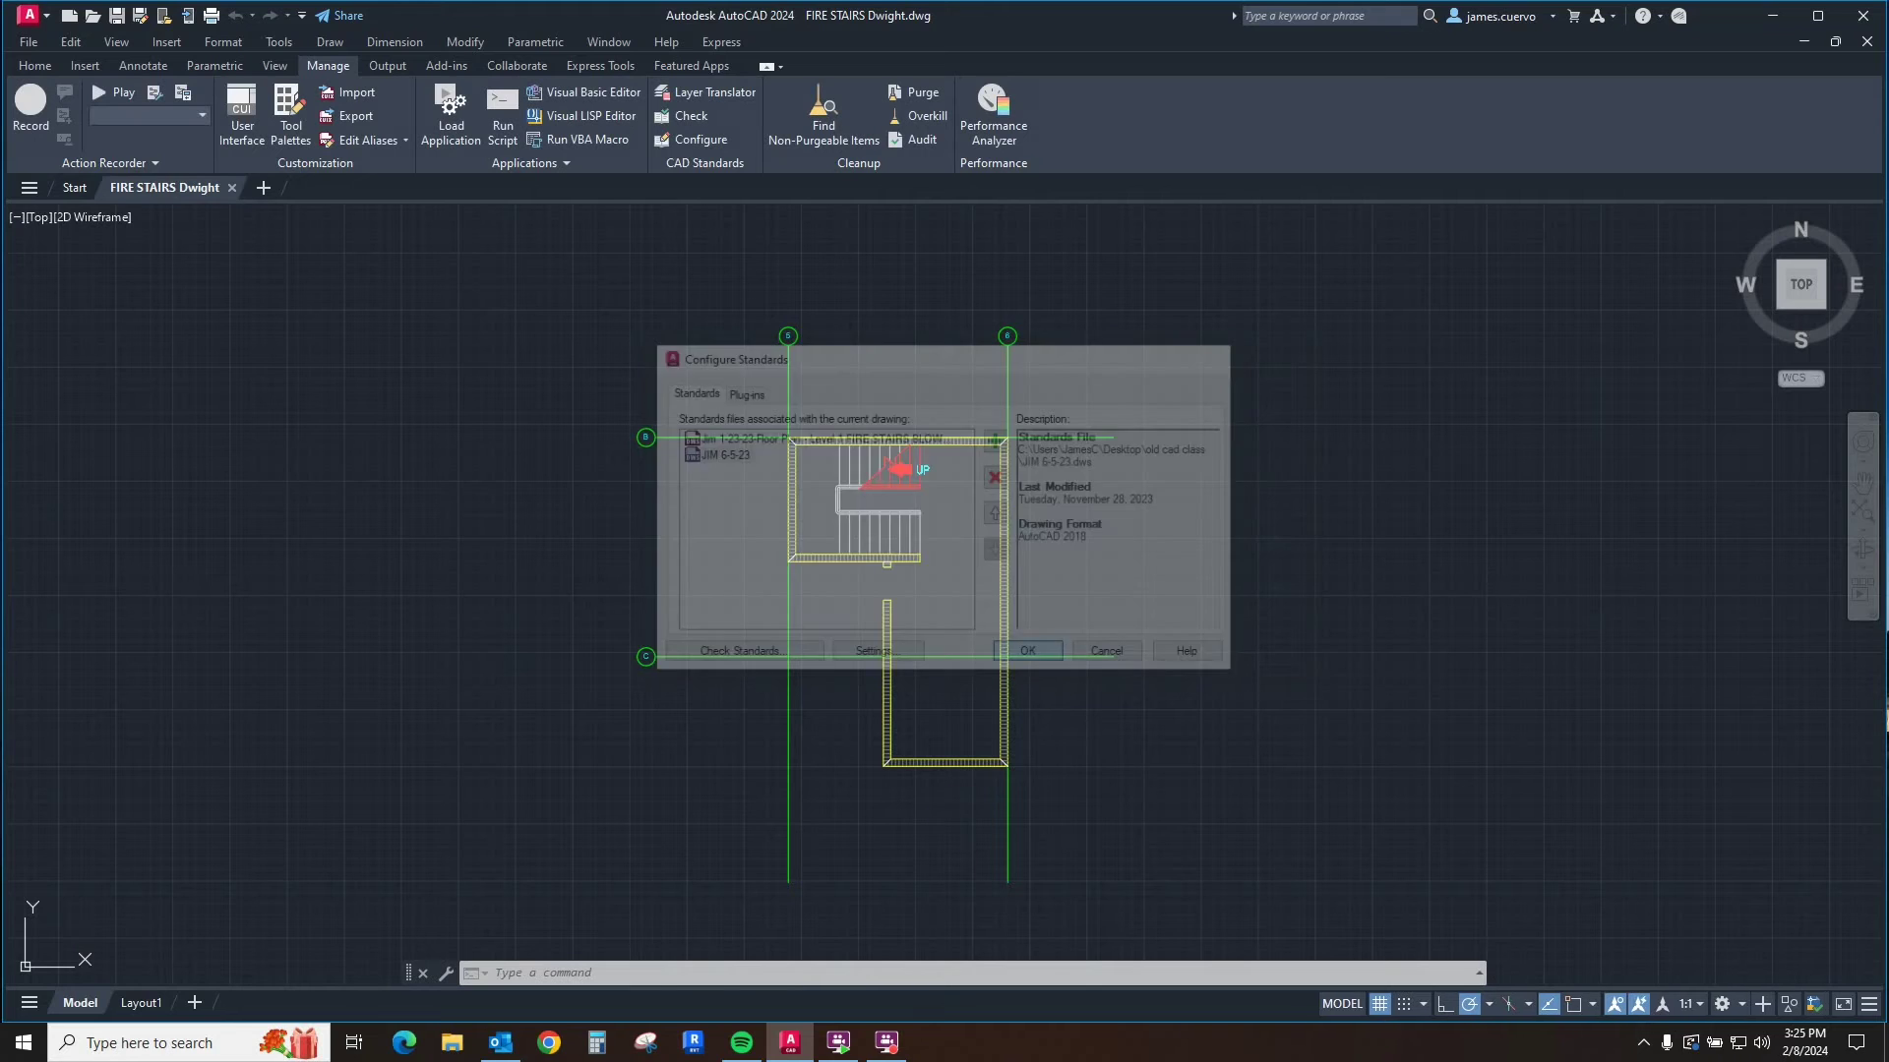
- Reopen the standards settings and set JIM 6-5-23.dws as the preferred replacement file
click(698, 138)
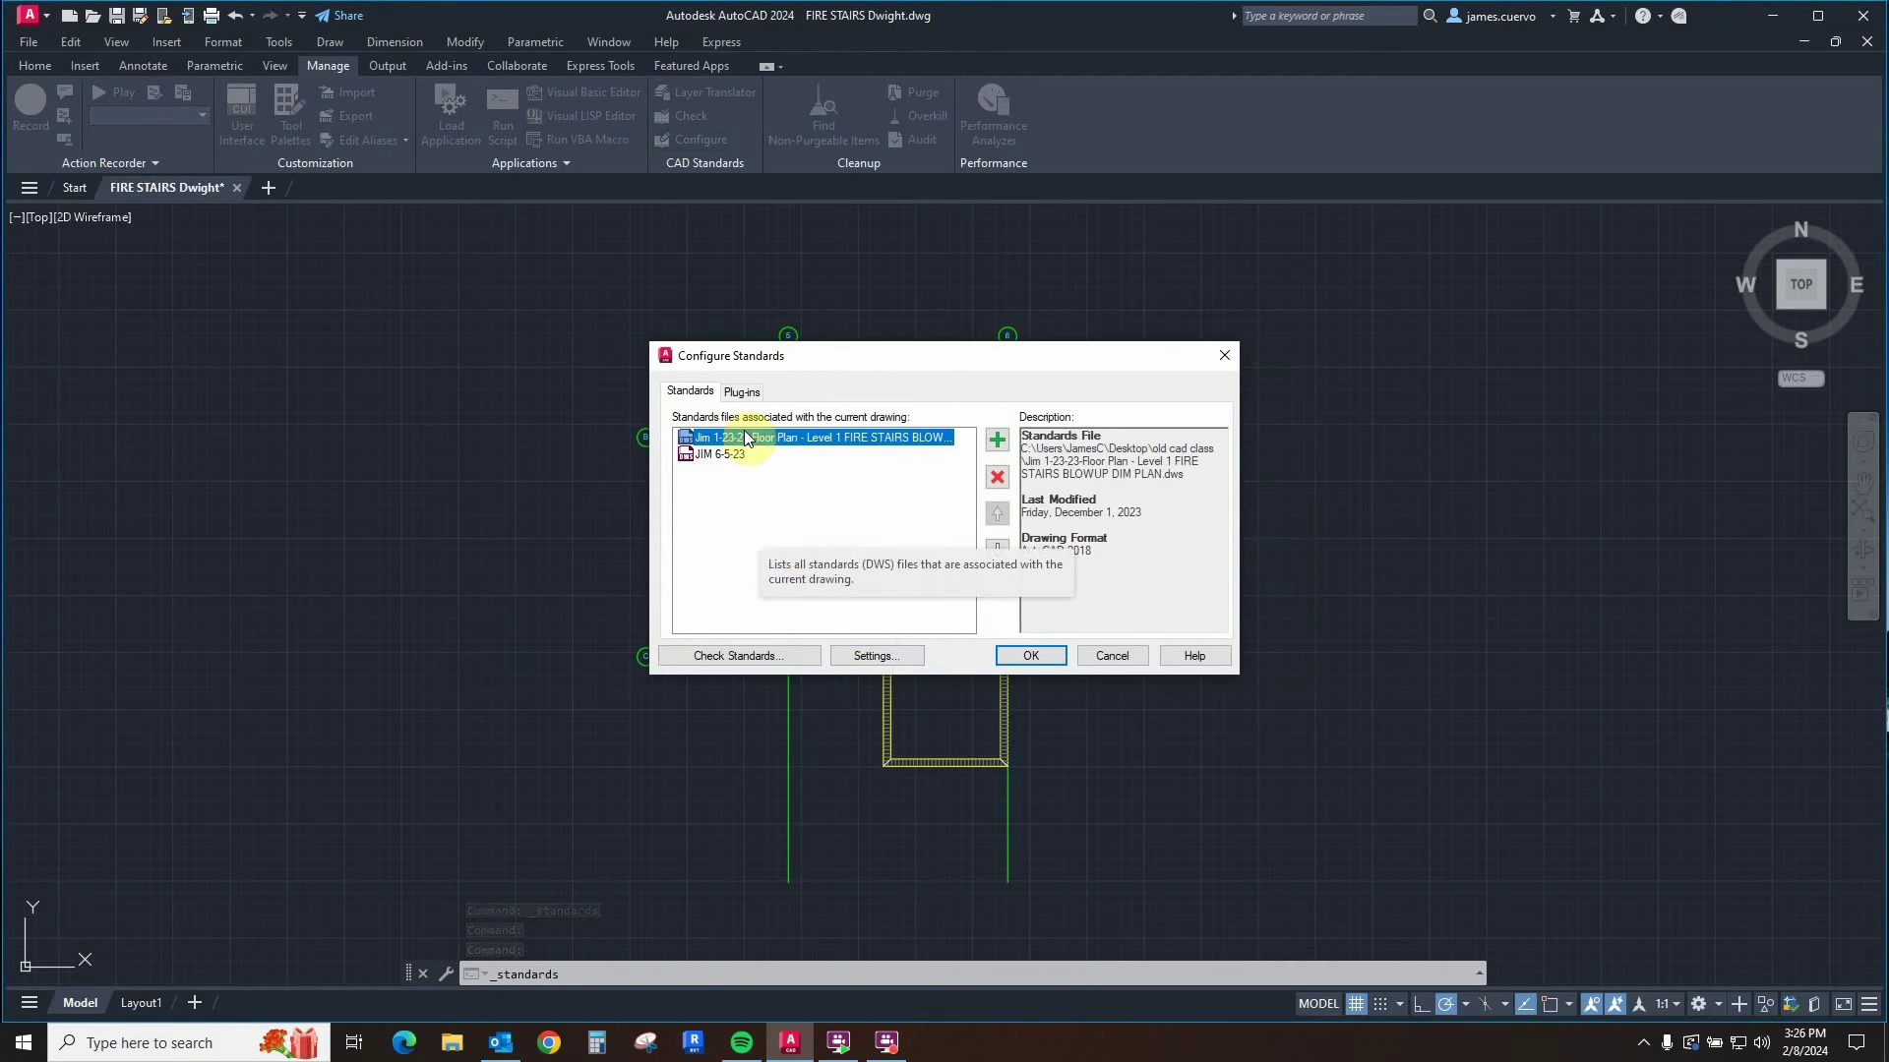
click(865, 654)
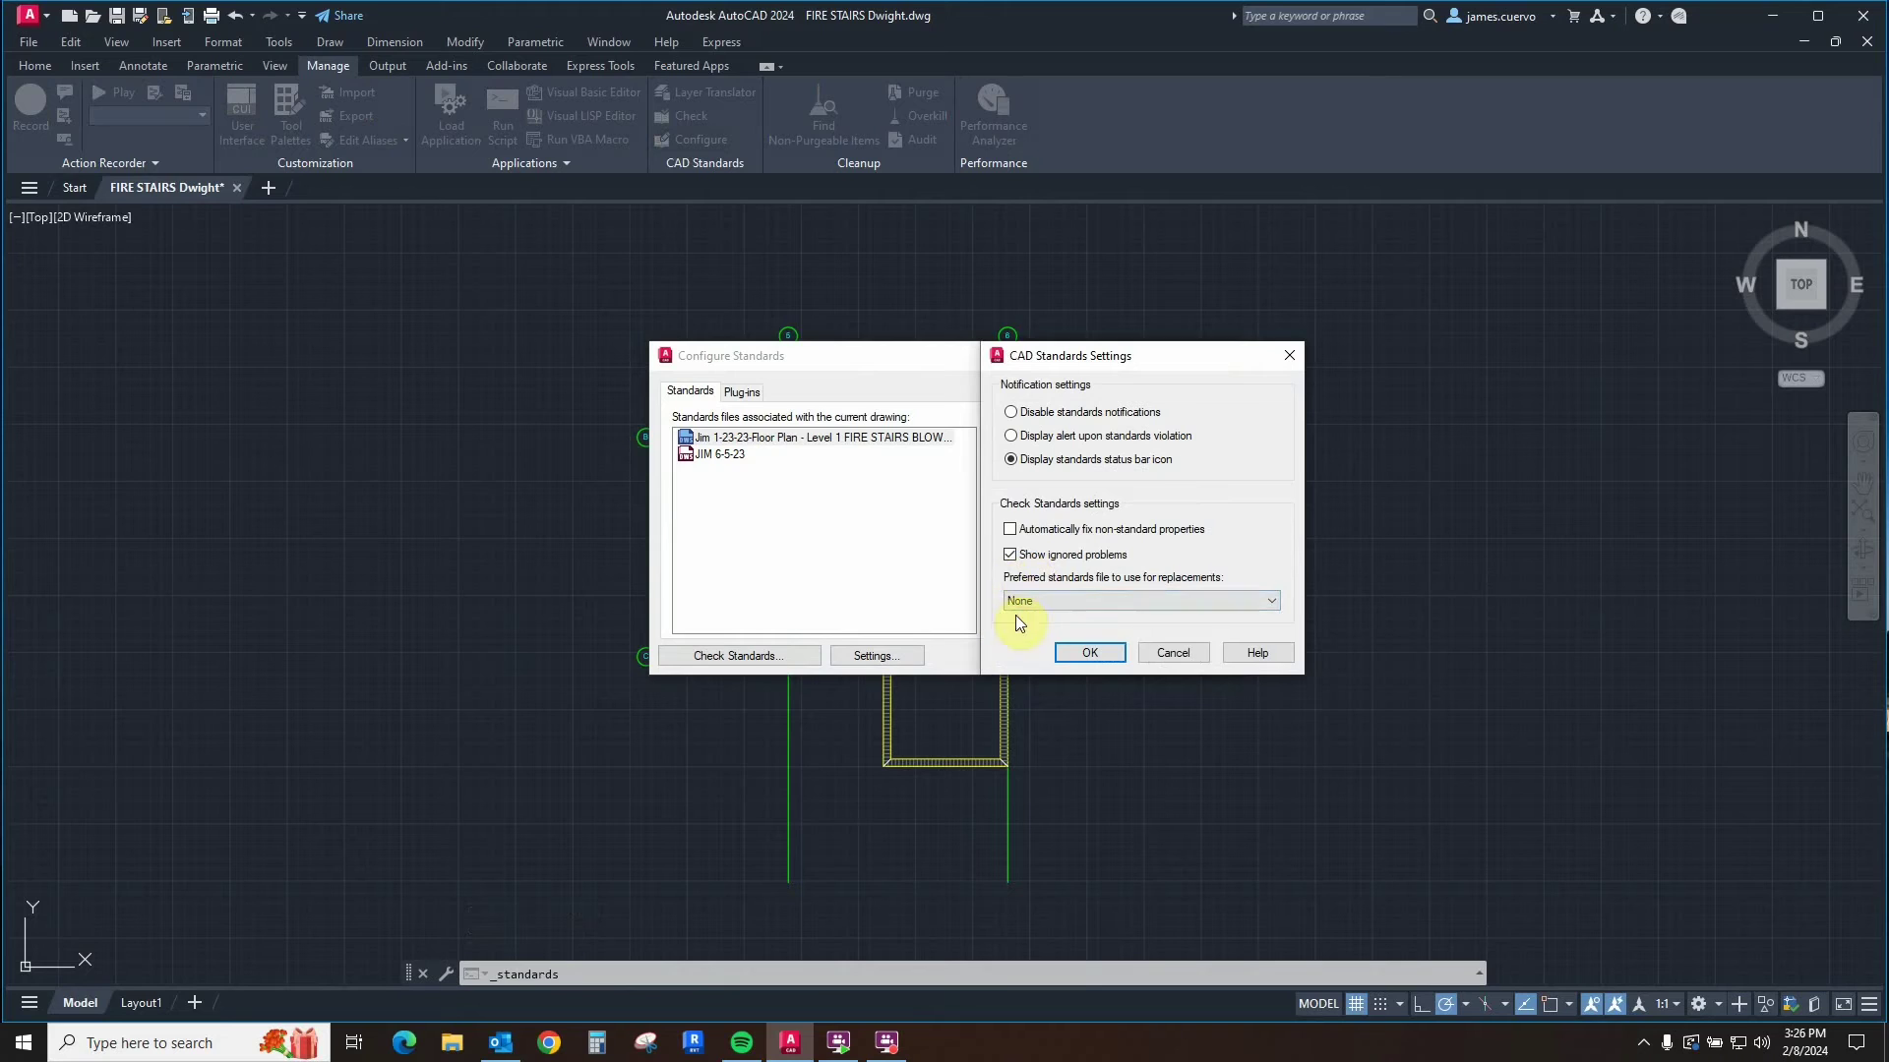
click(1123, 598)
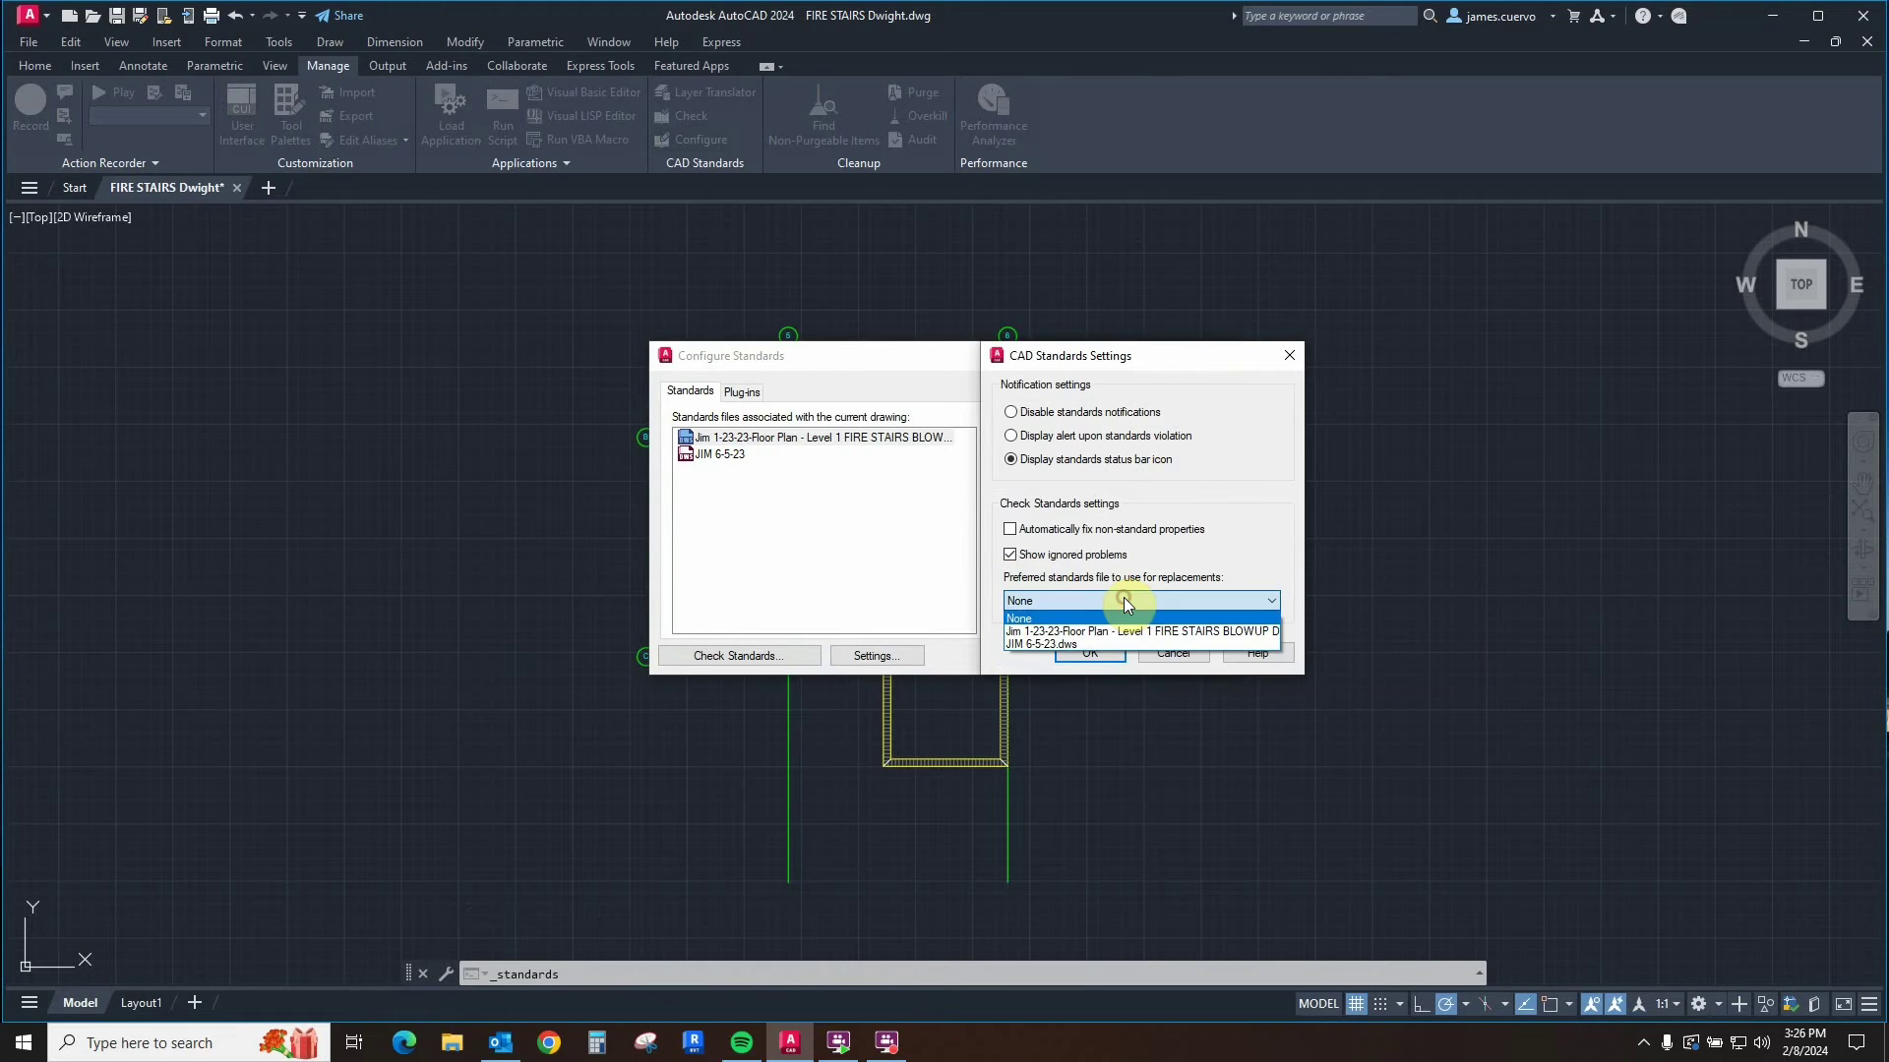
click(1056, 645)
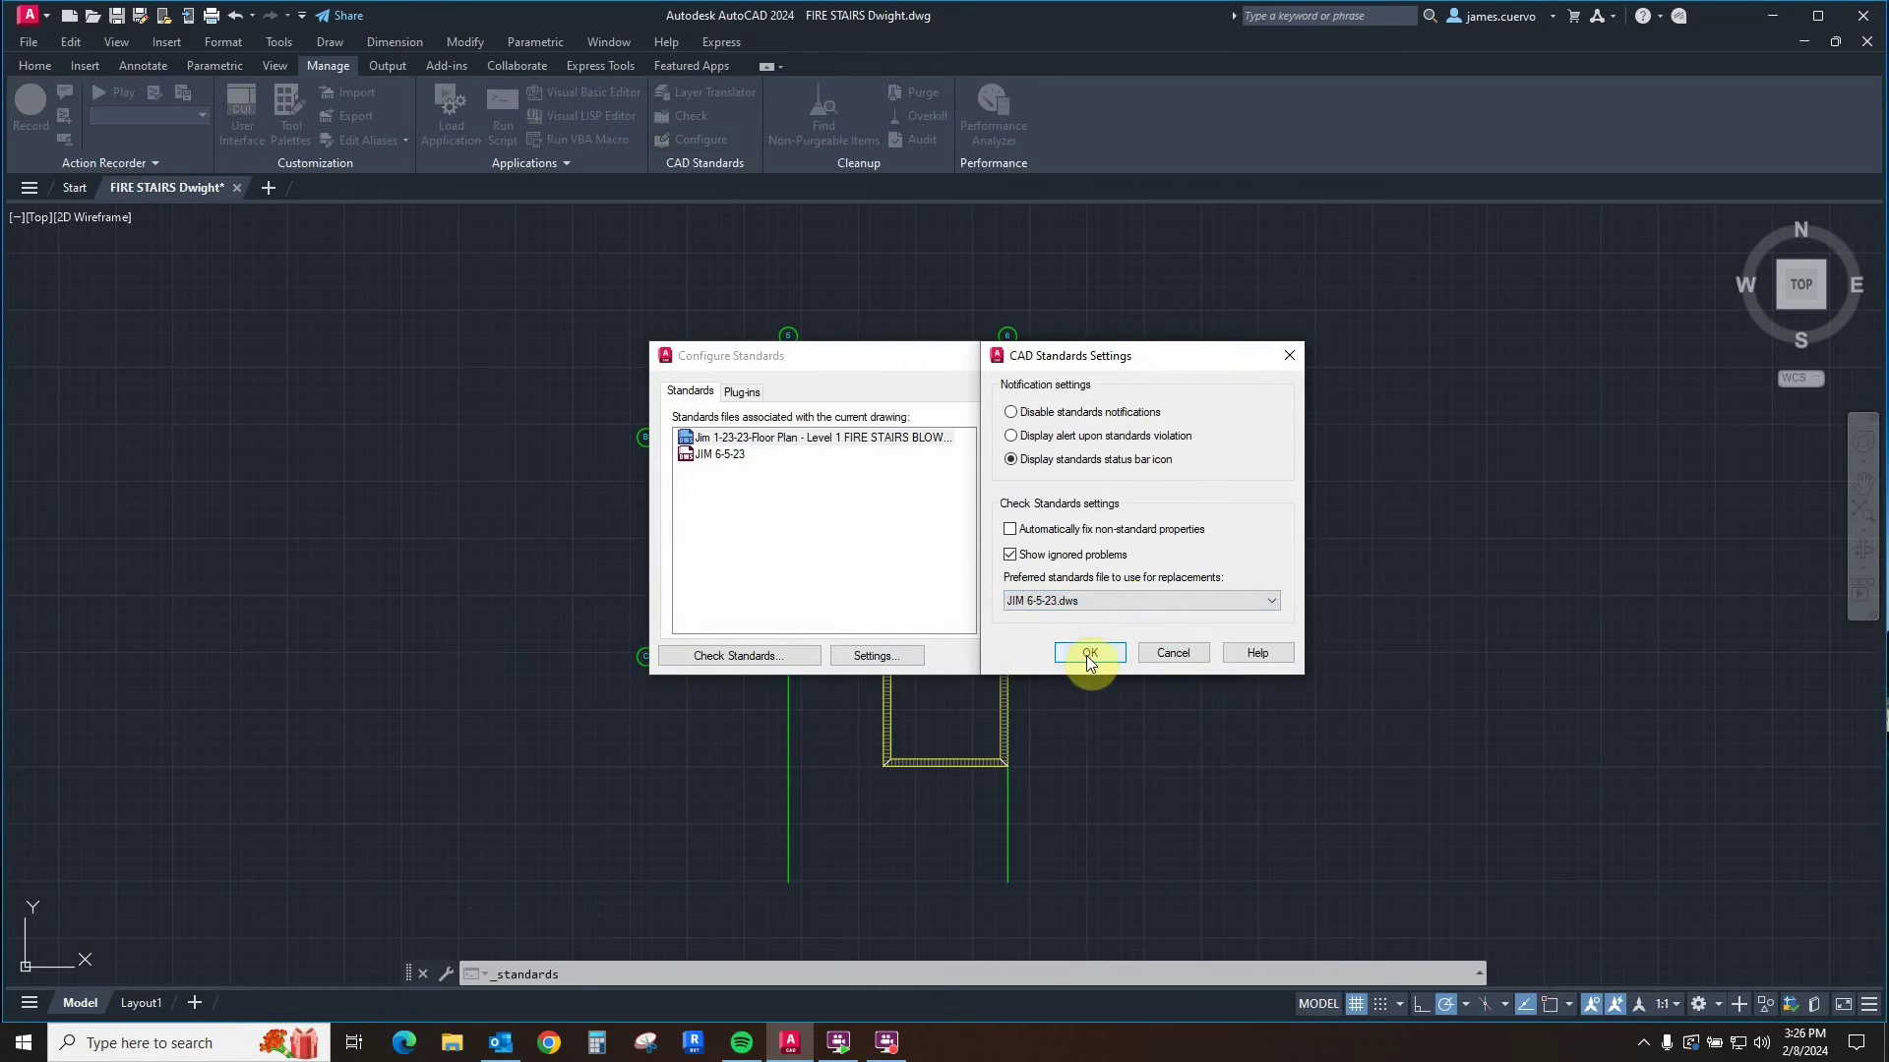
click(1089, 654)
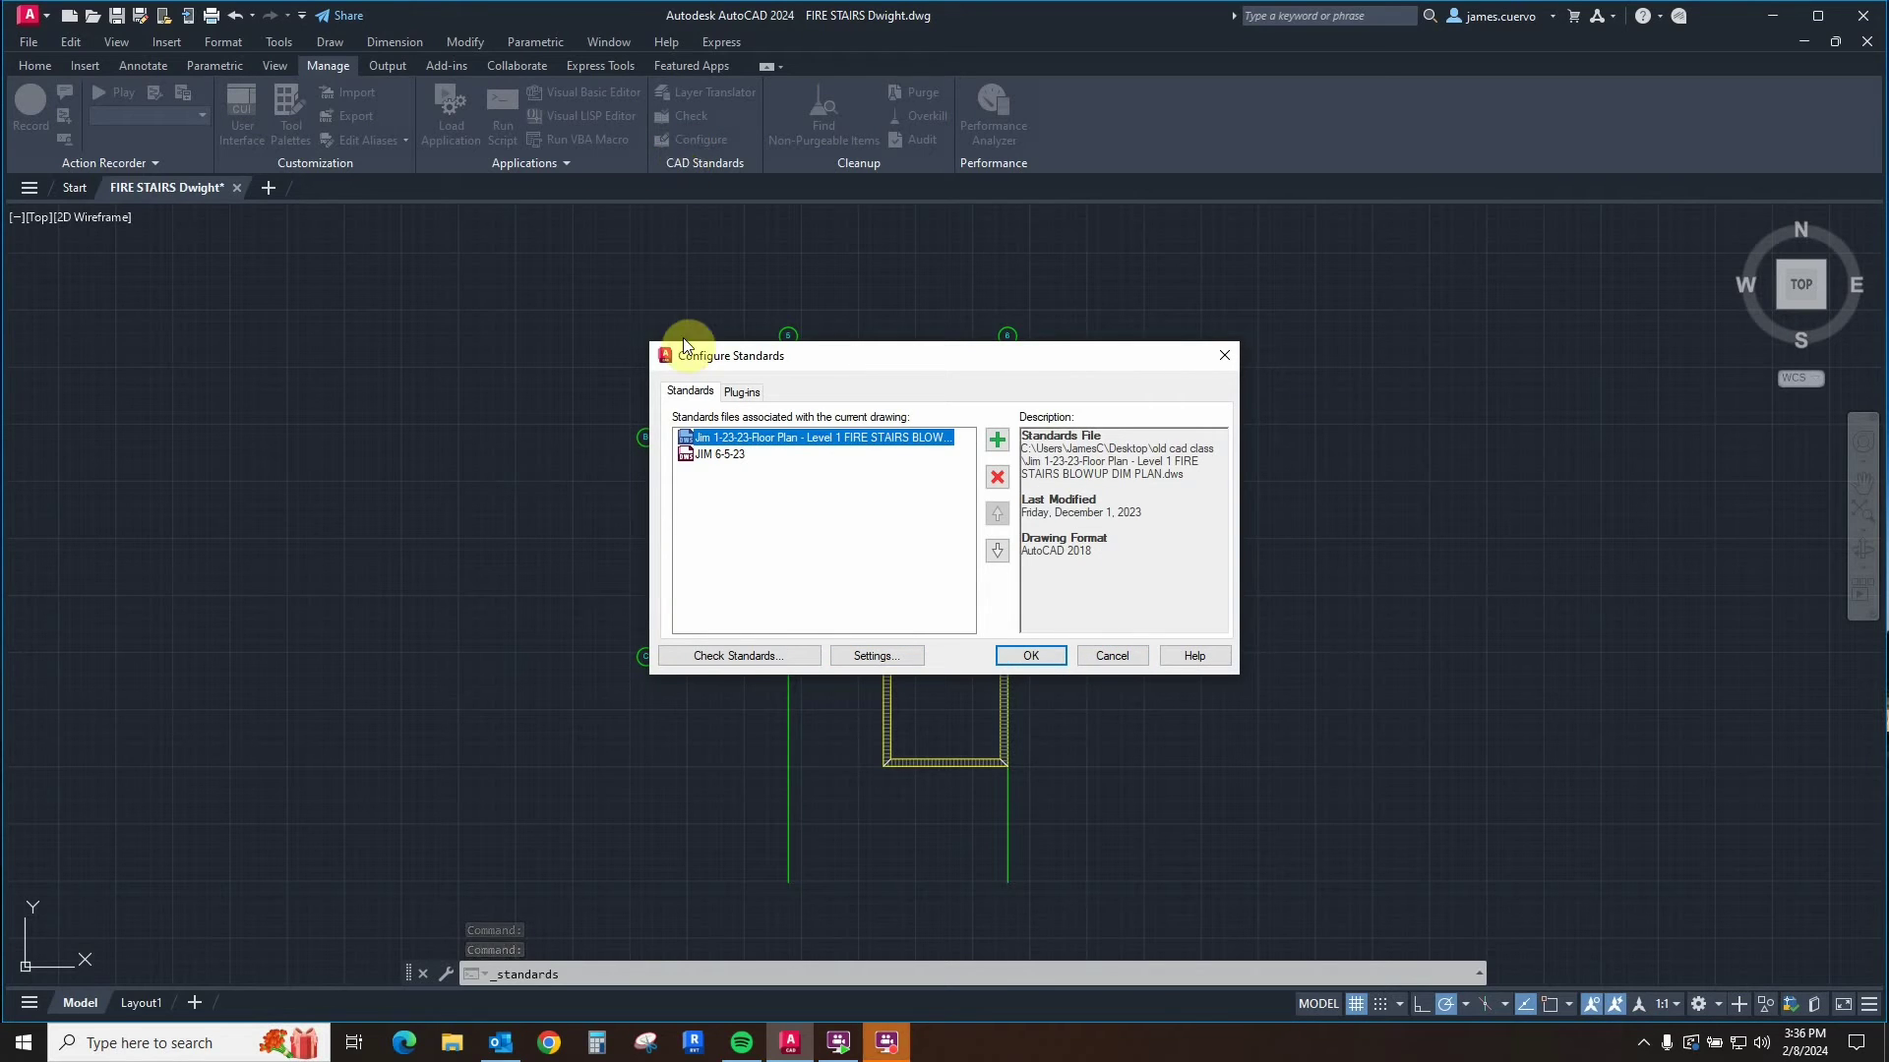
click(728, 657)
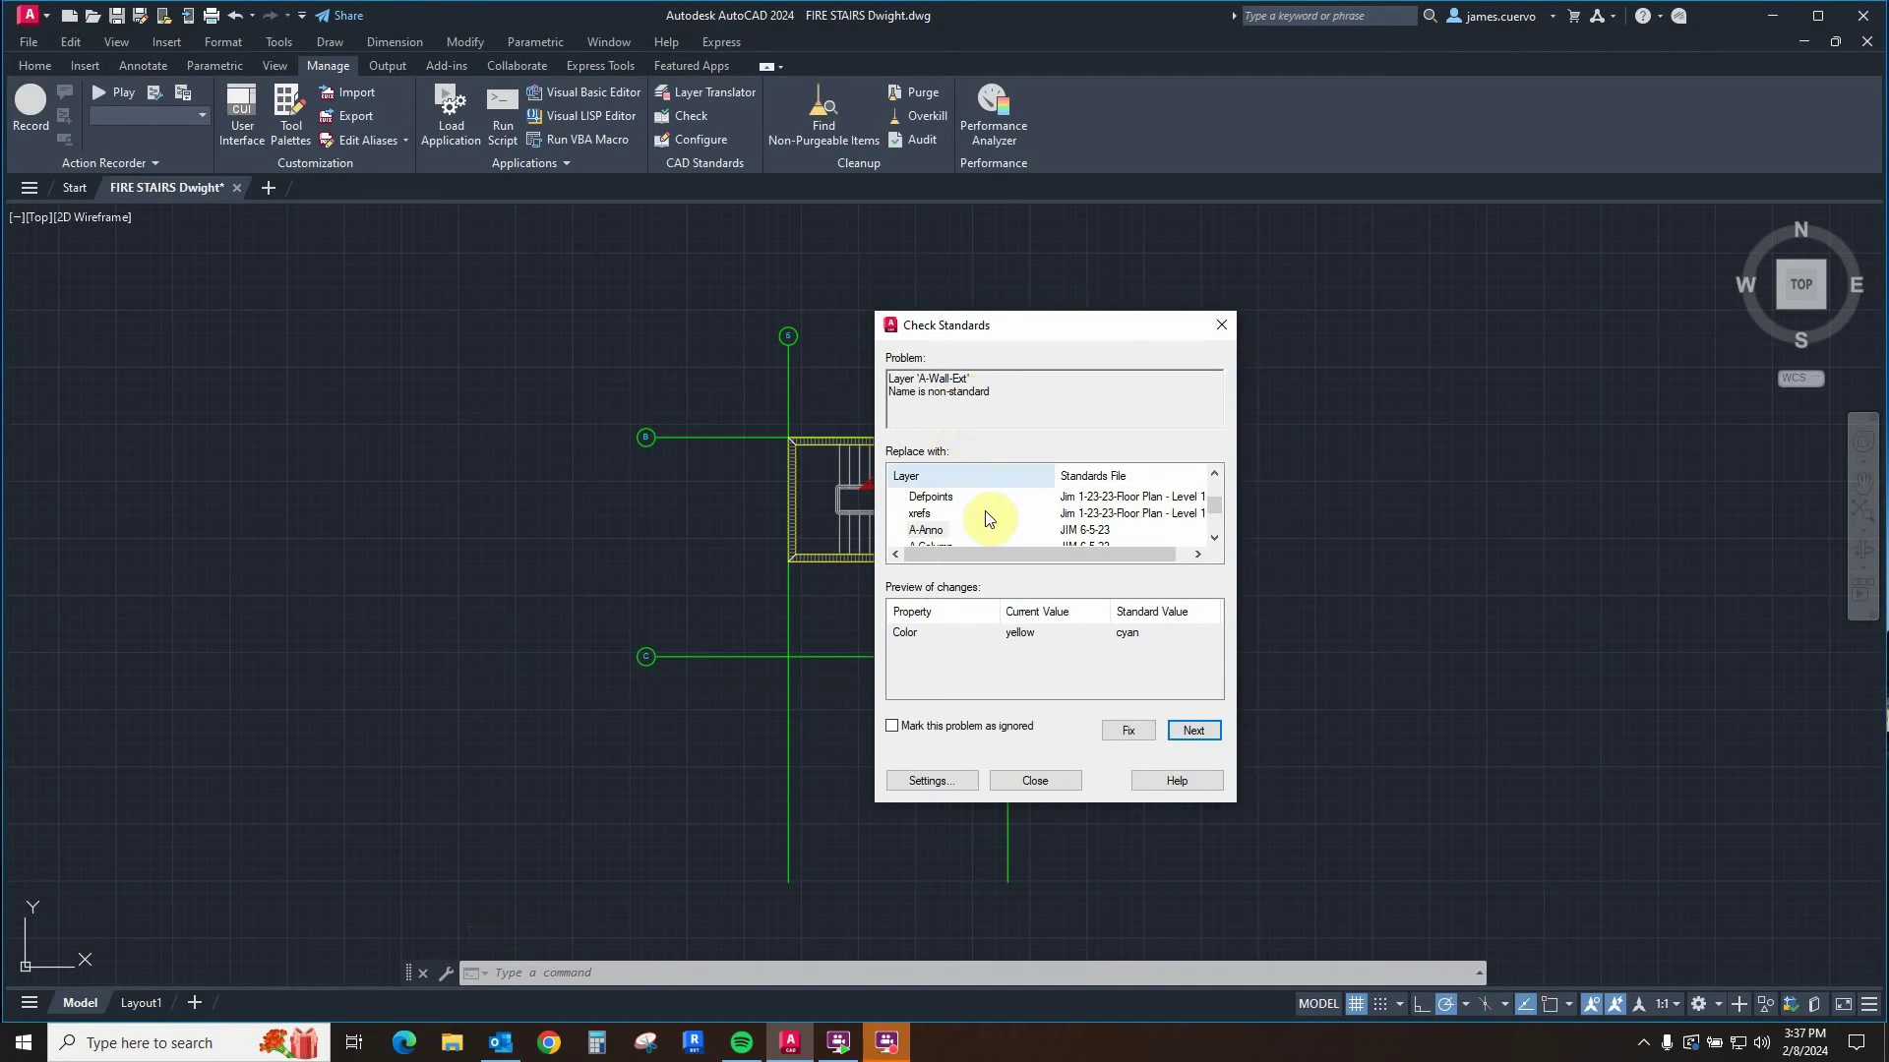
- Replace non-standard layer A-Wall-Ext with A-Wall-Exterior, then mark the A-Door colour problem as ignored
scroll(989, 516, down, 2)
scroll(990, 519, down, 2)
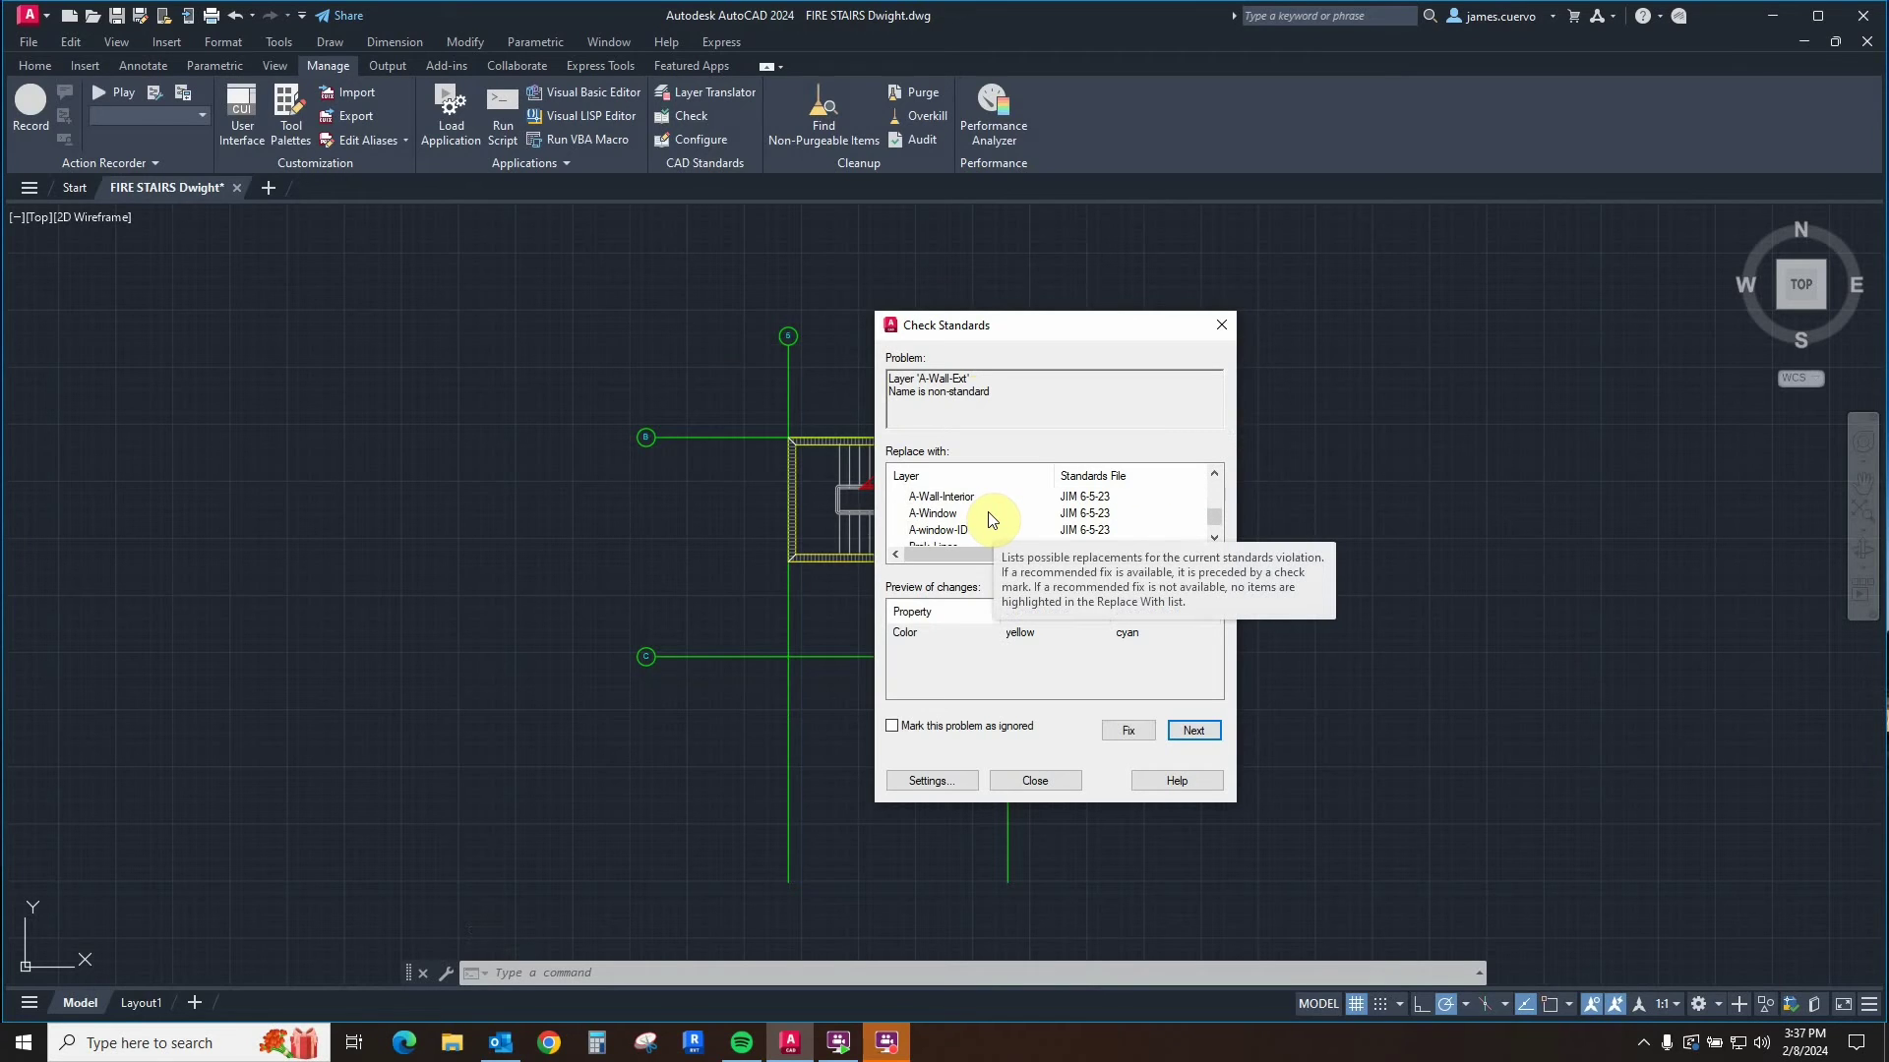
scroll(989, 518, up, 4)
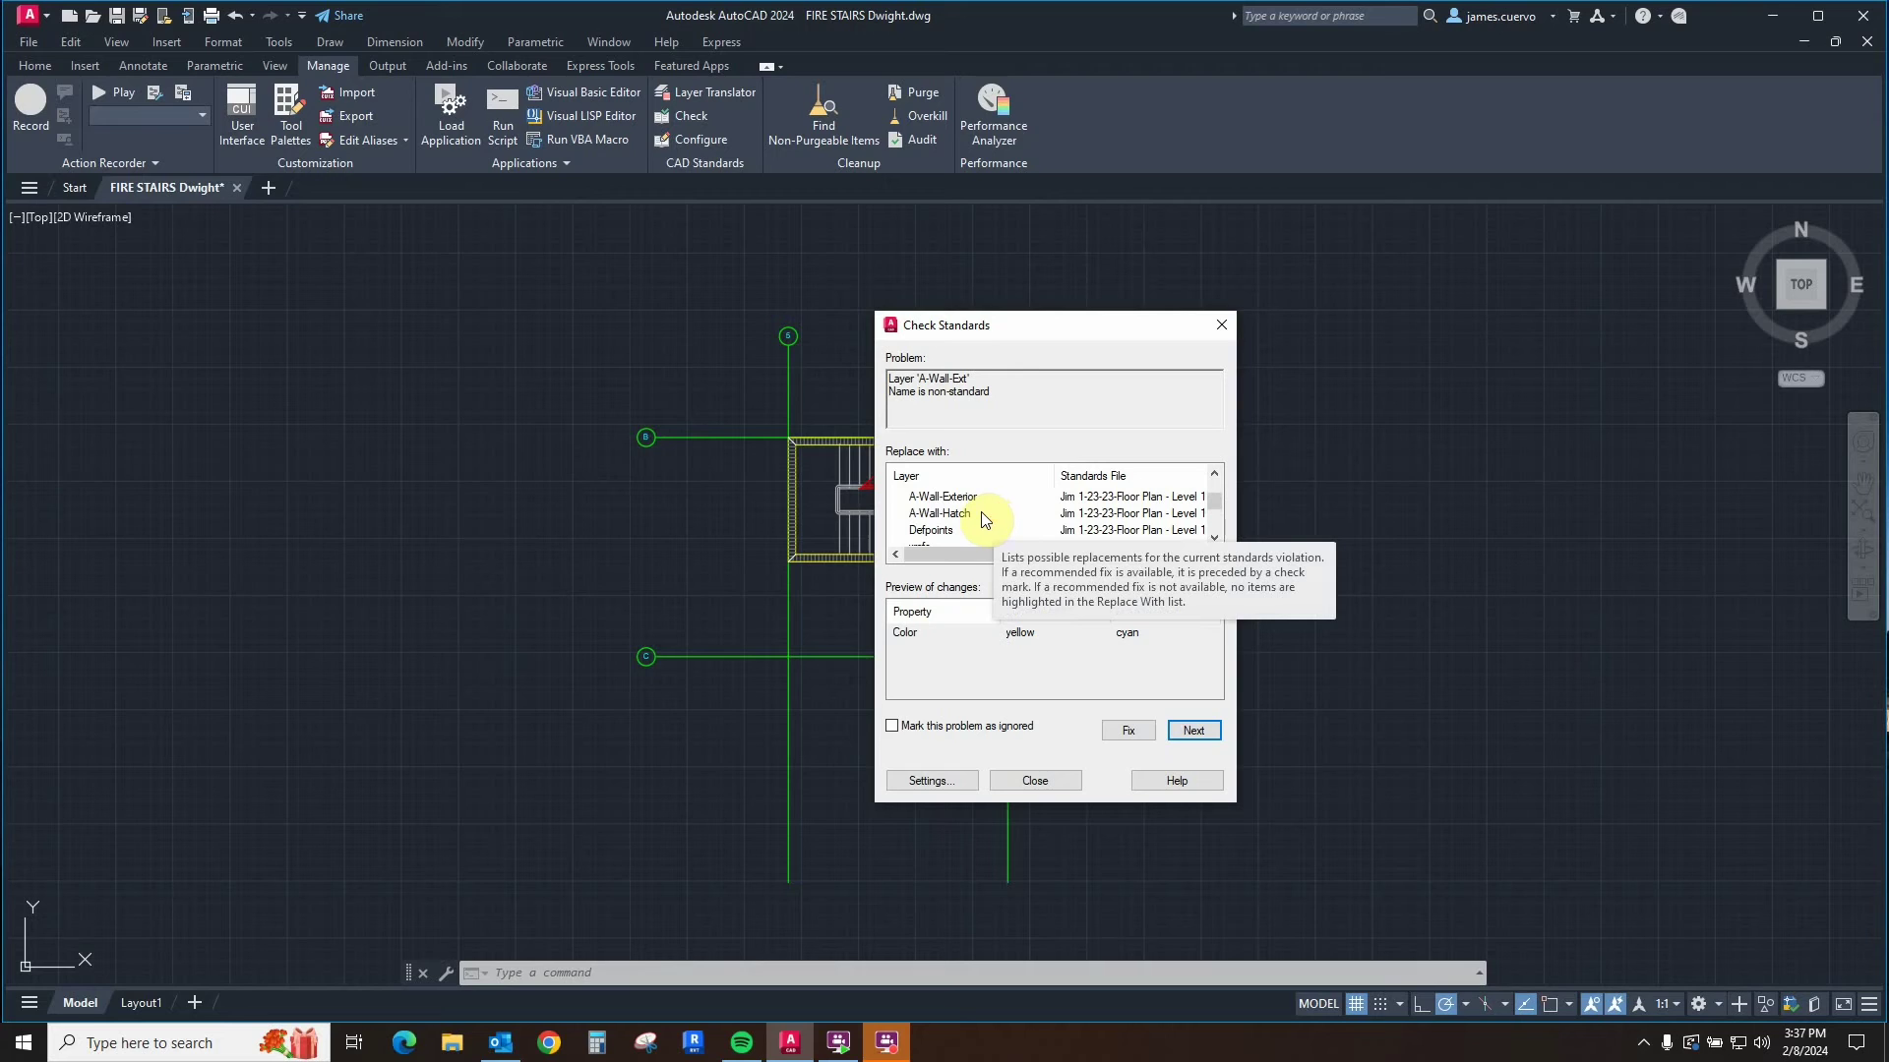
click(954, 498)
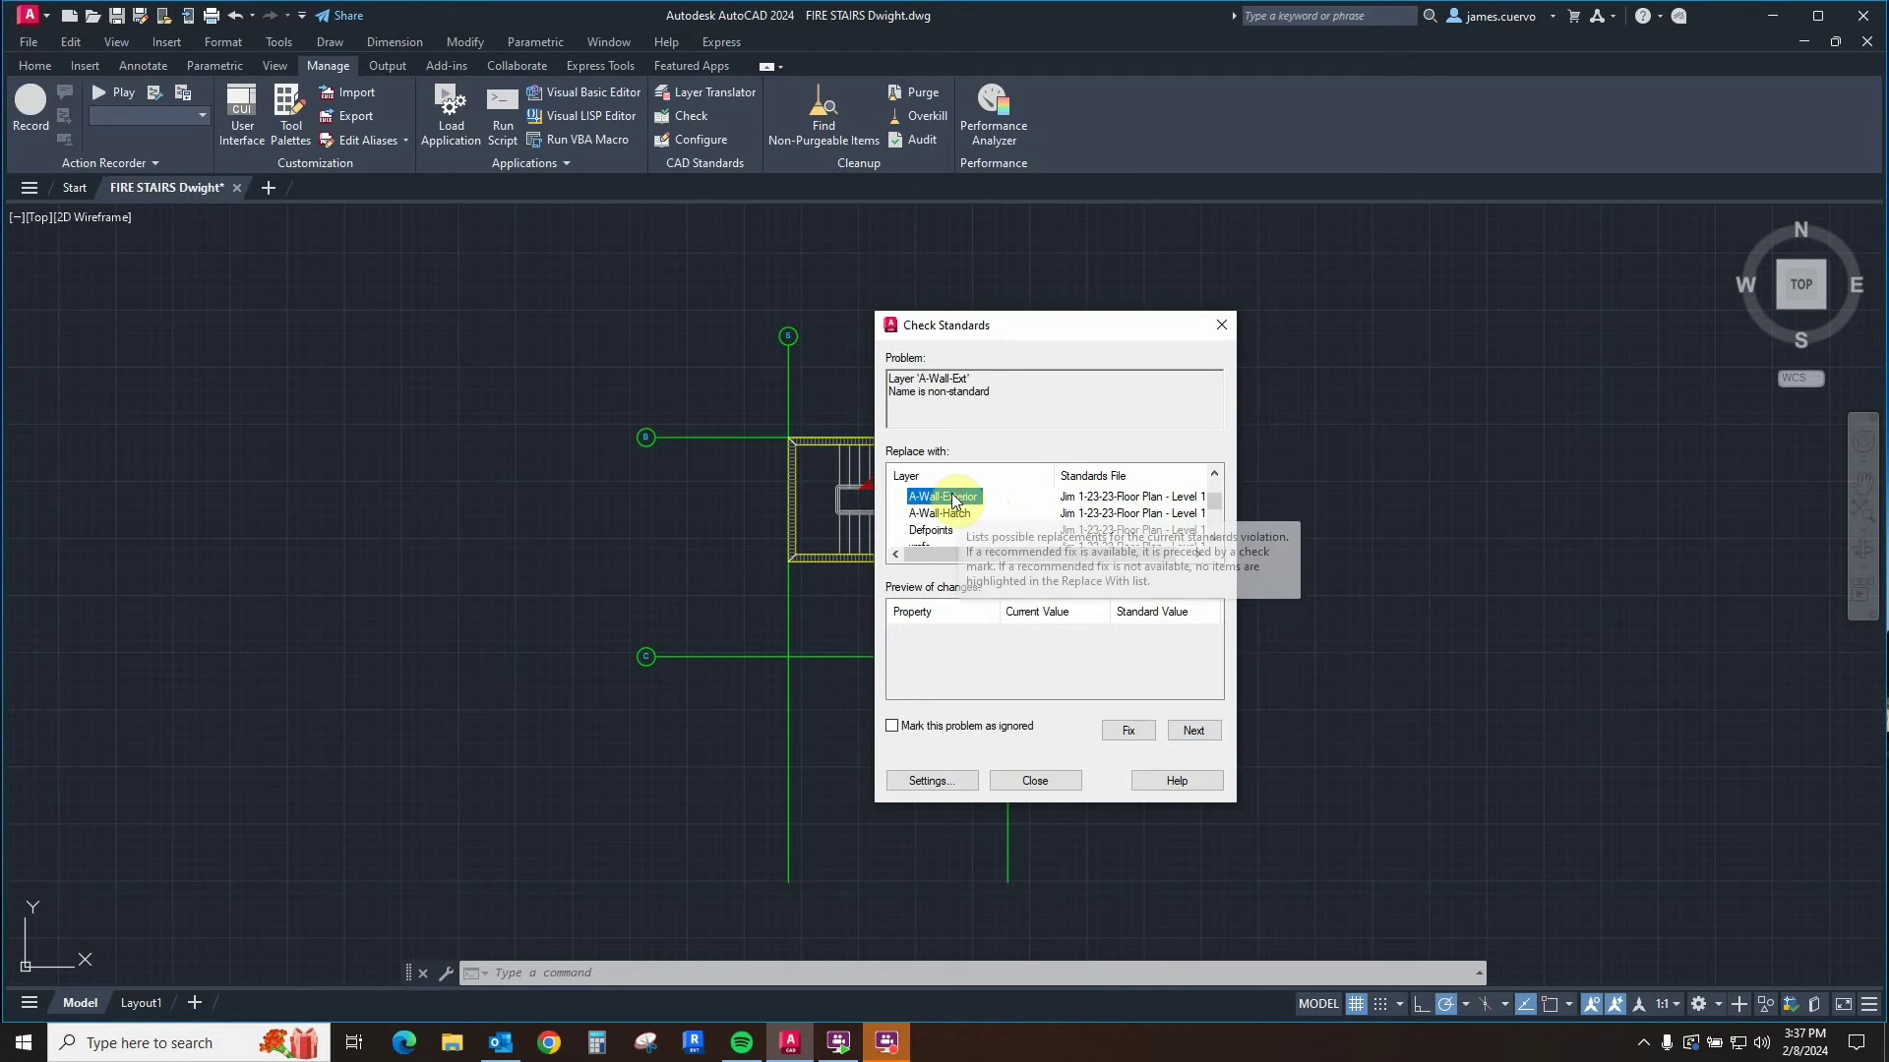
click(1127, 729)
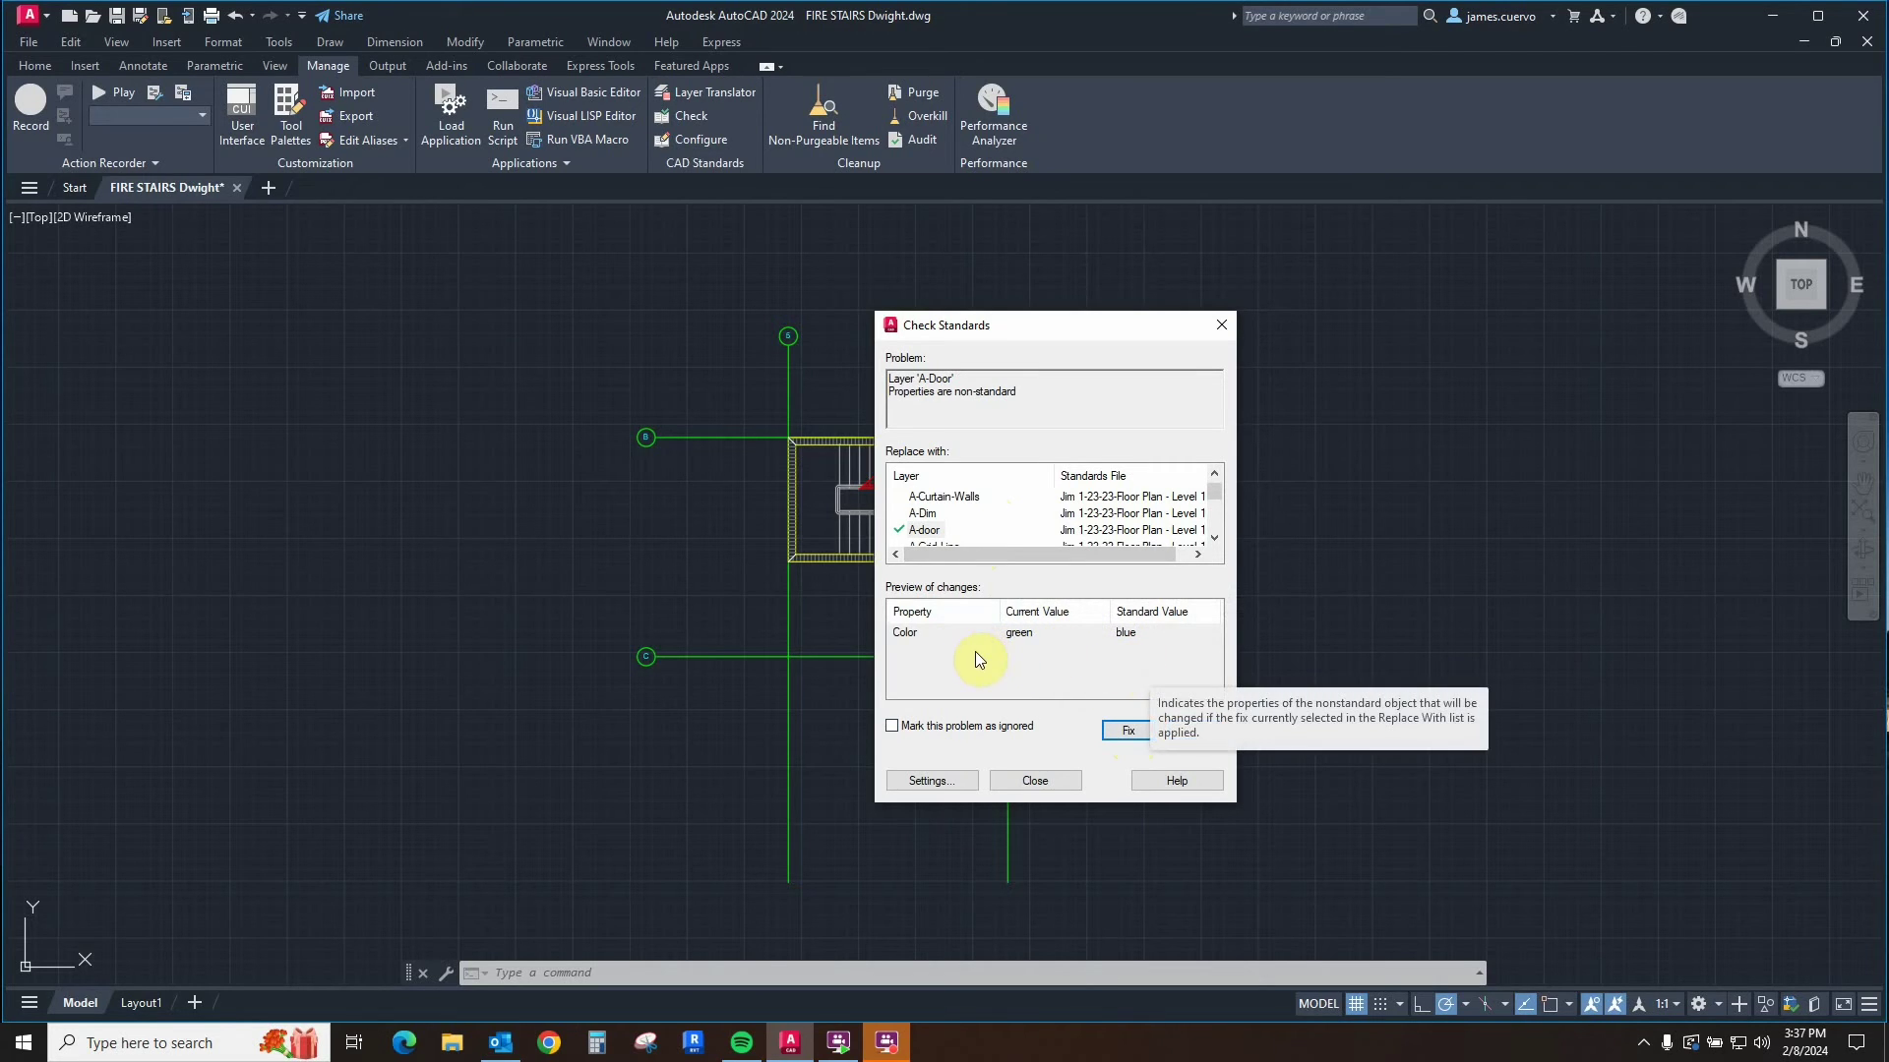
click(894, 724)
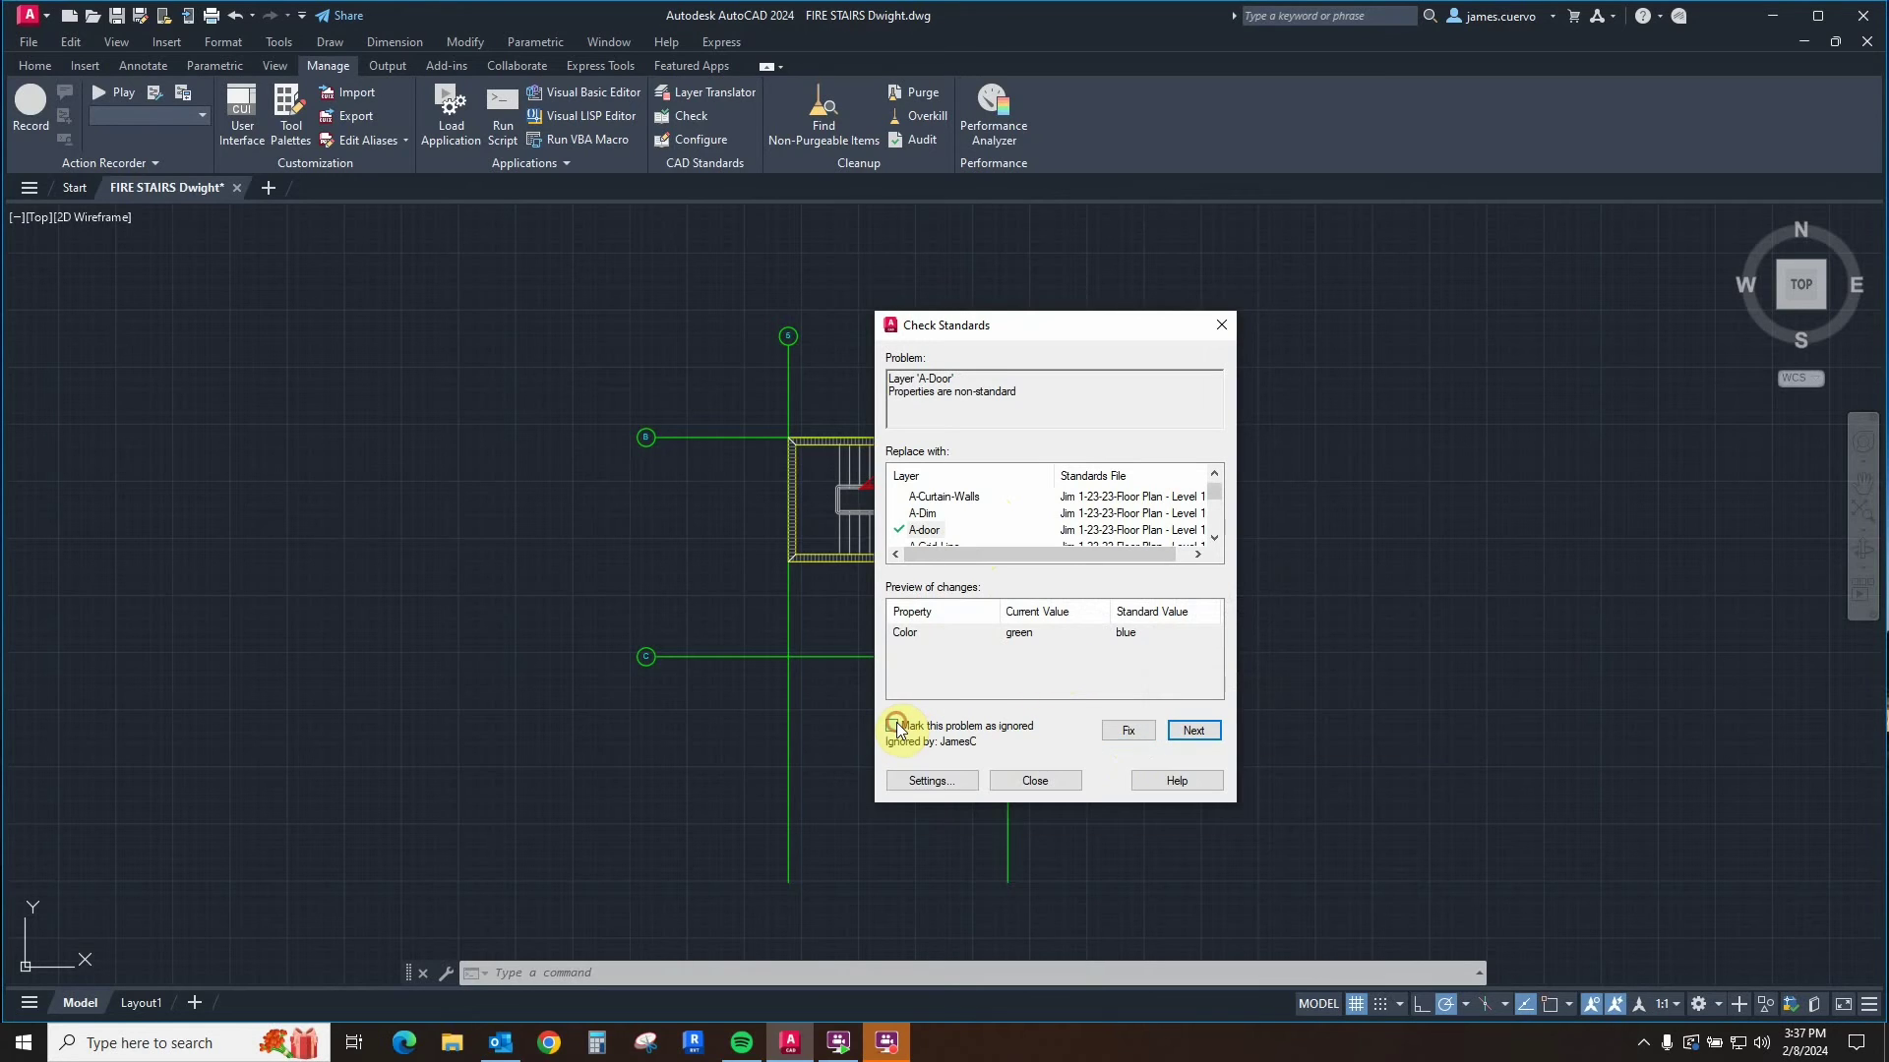
- Close the unfinished standards check, confirm, and start a new check on the drawing
click(1041, 777)
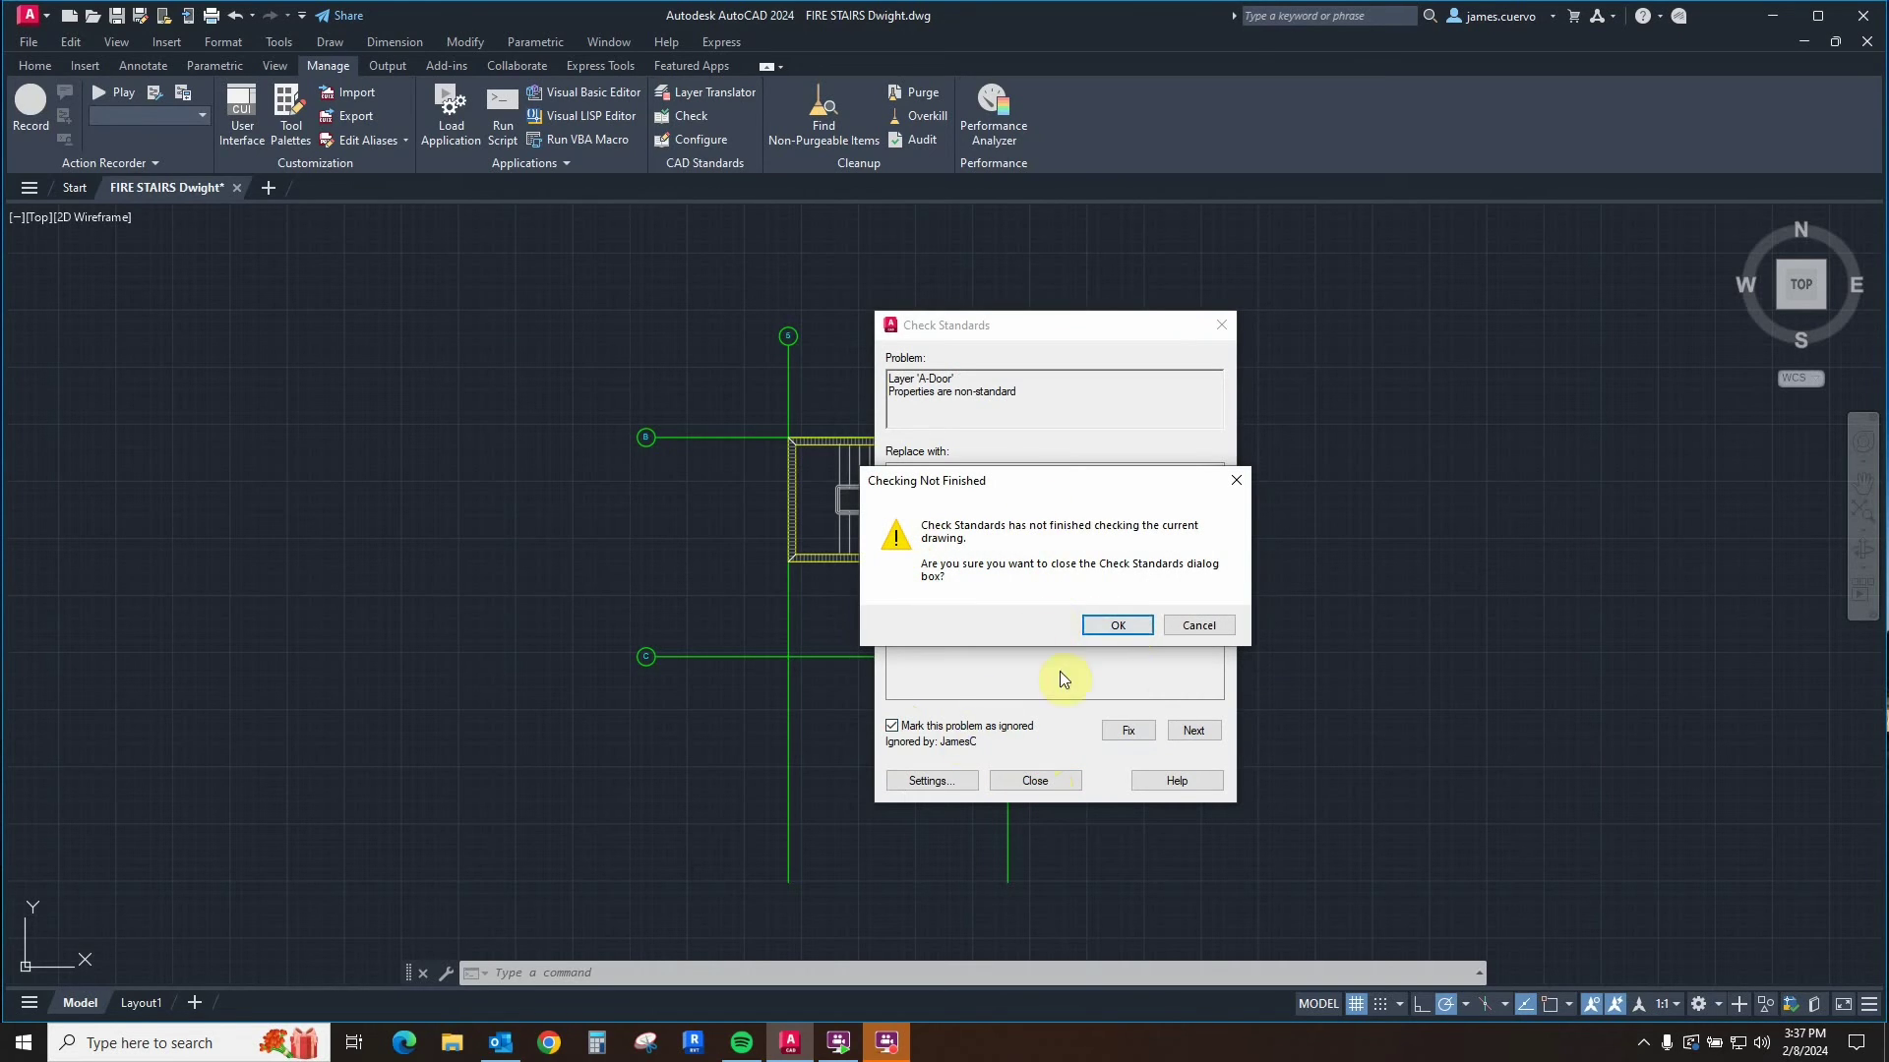
click(1118, 626)
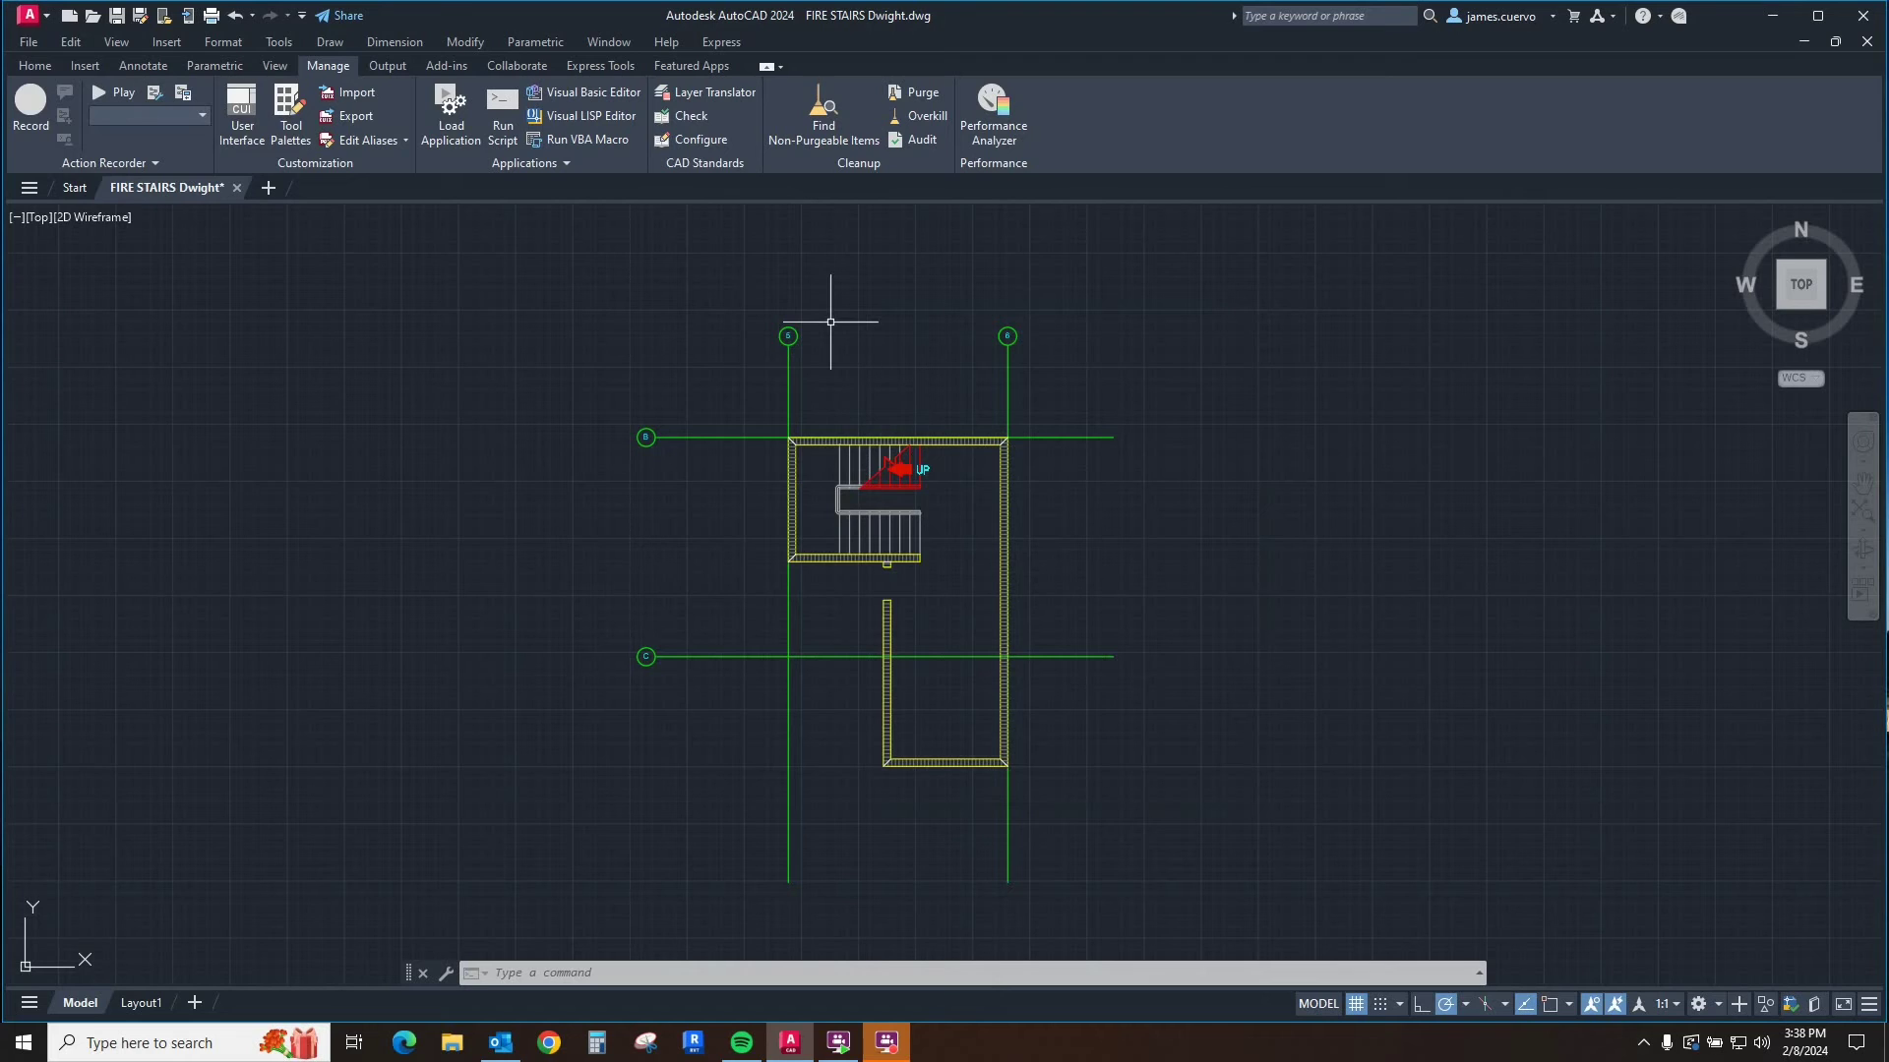
click(700, 118)
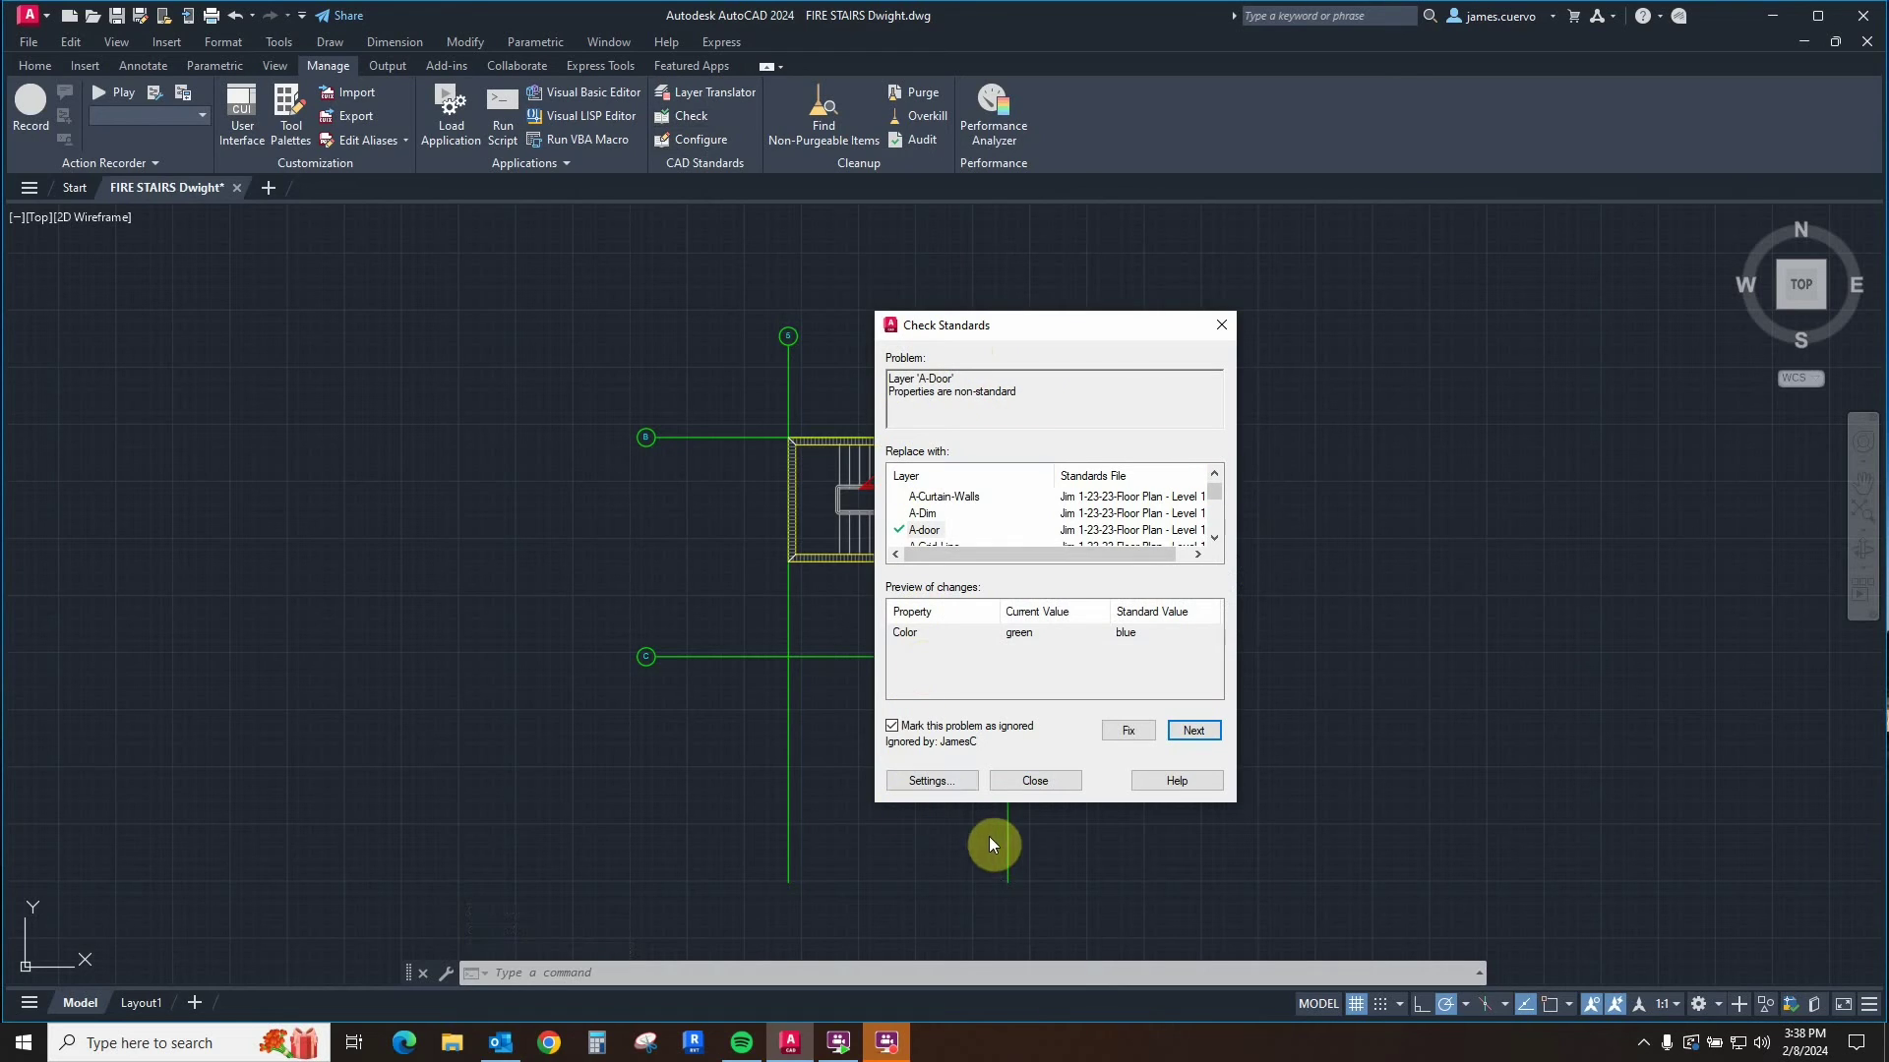
- Verify JIM 6-5-23.dws is still the preferred replacement file, then end the check
click(925, 782)
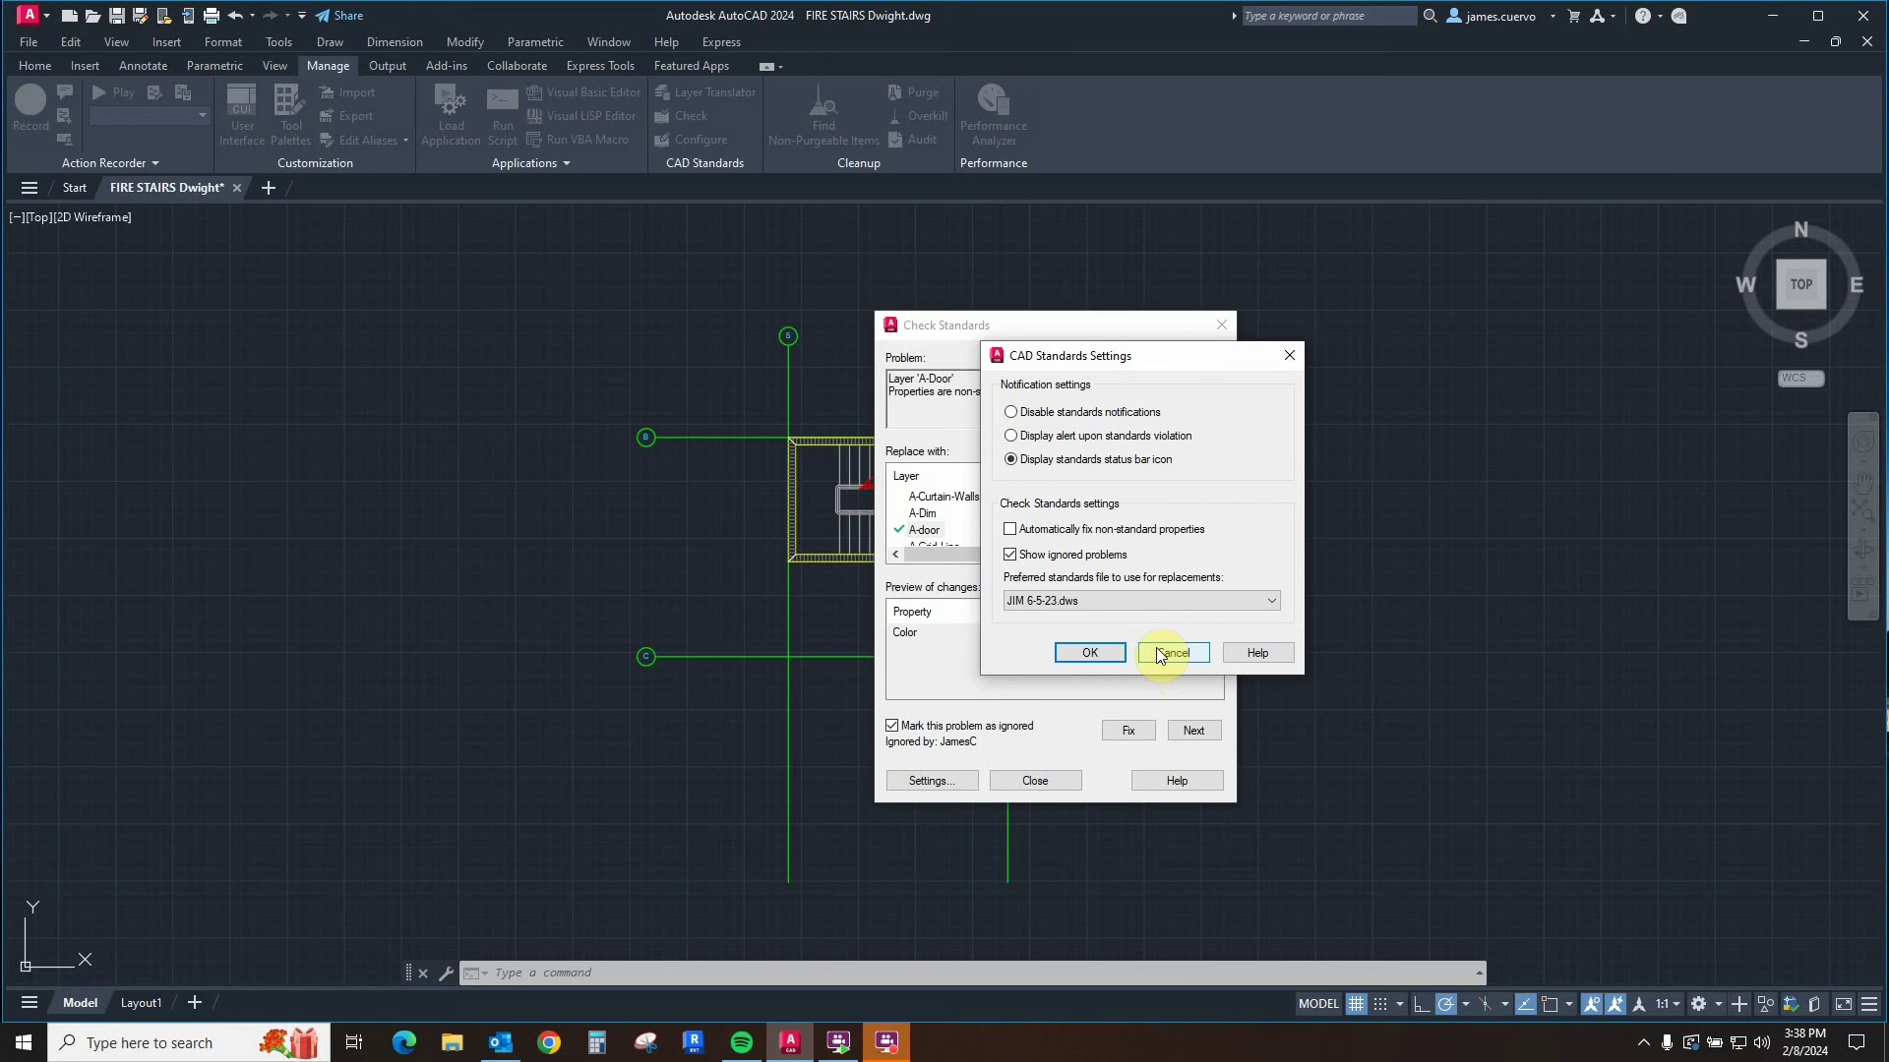
click(1094, 654)
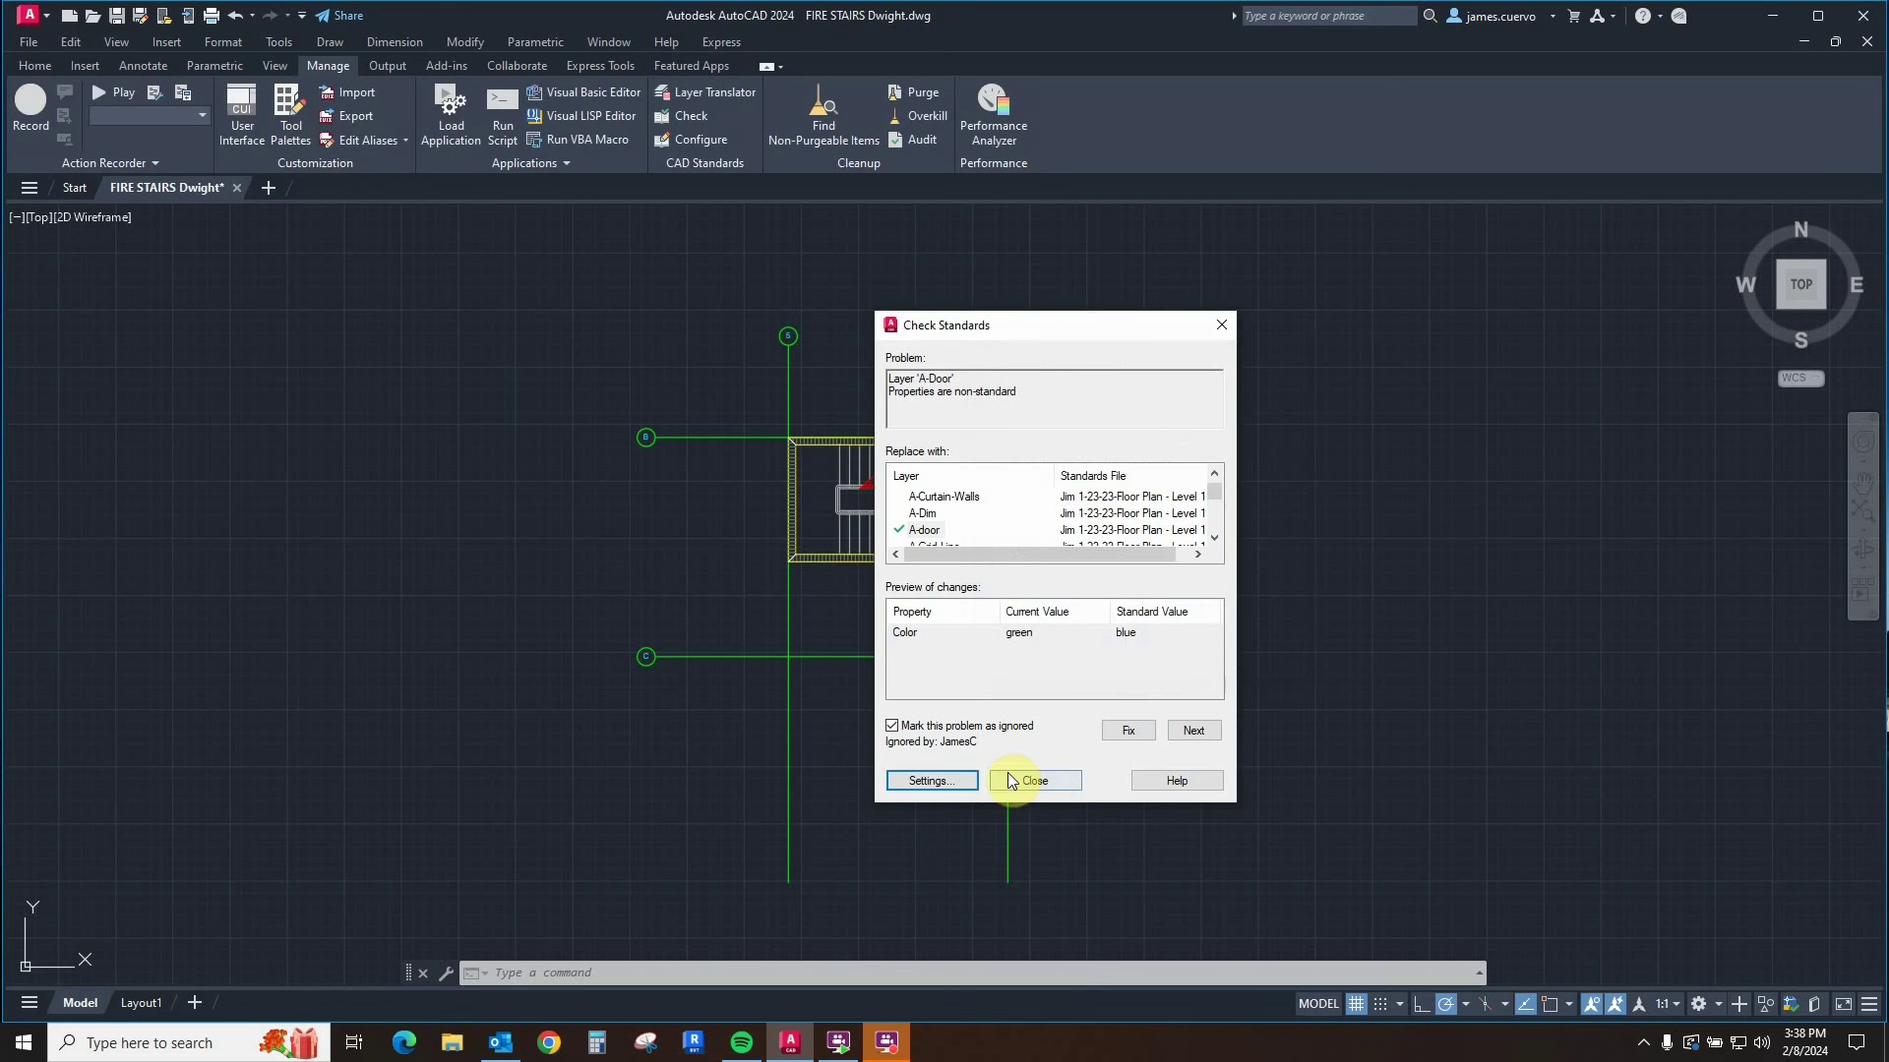
click(1034, 779)
- Confirm closing the check, reopen Configure Standards, and view the five enabled checking plug-ins
click(1116, 624)
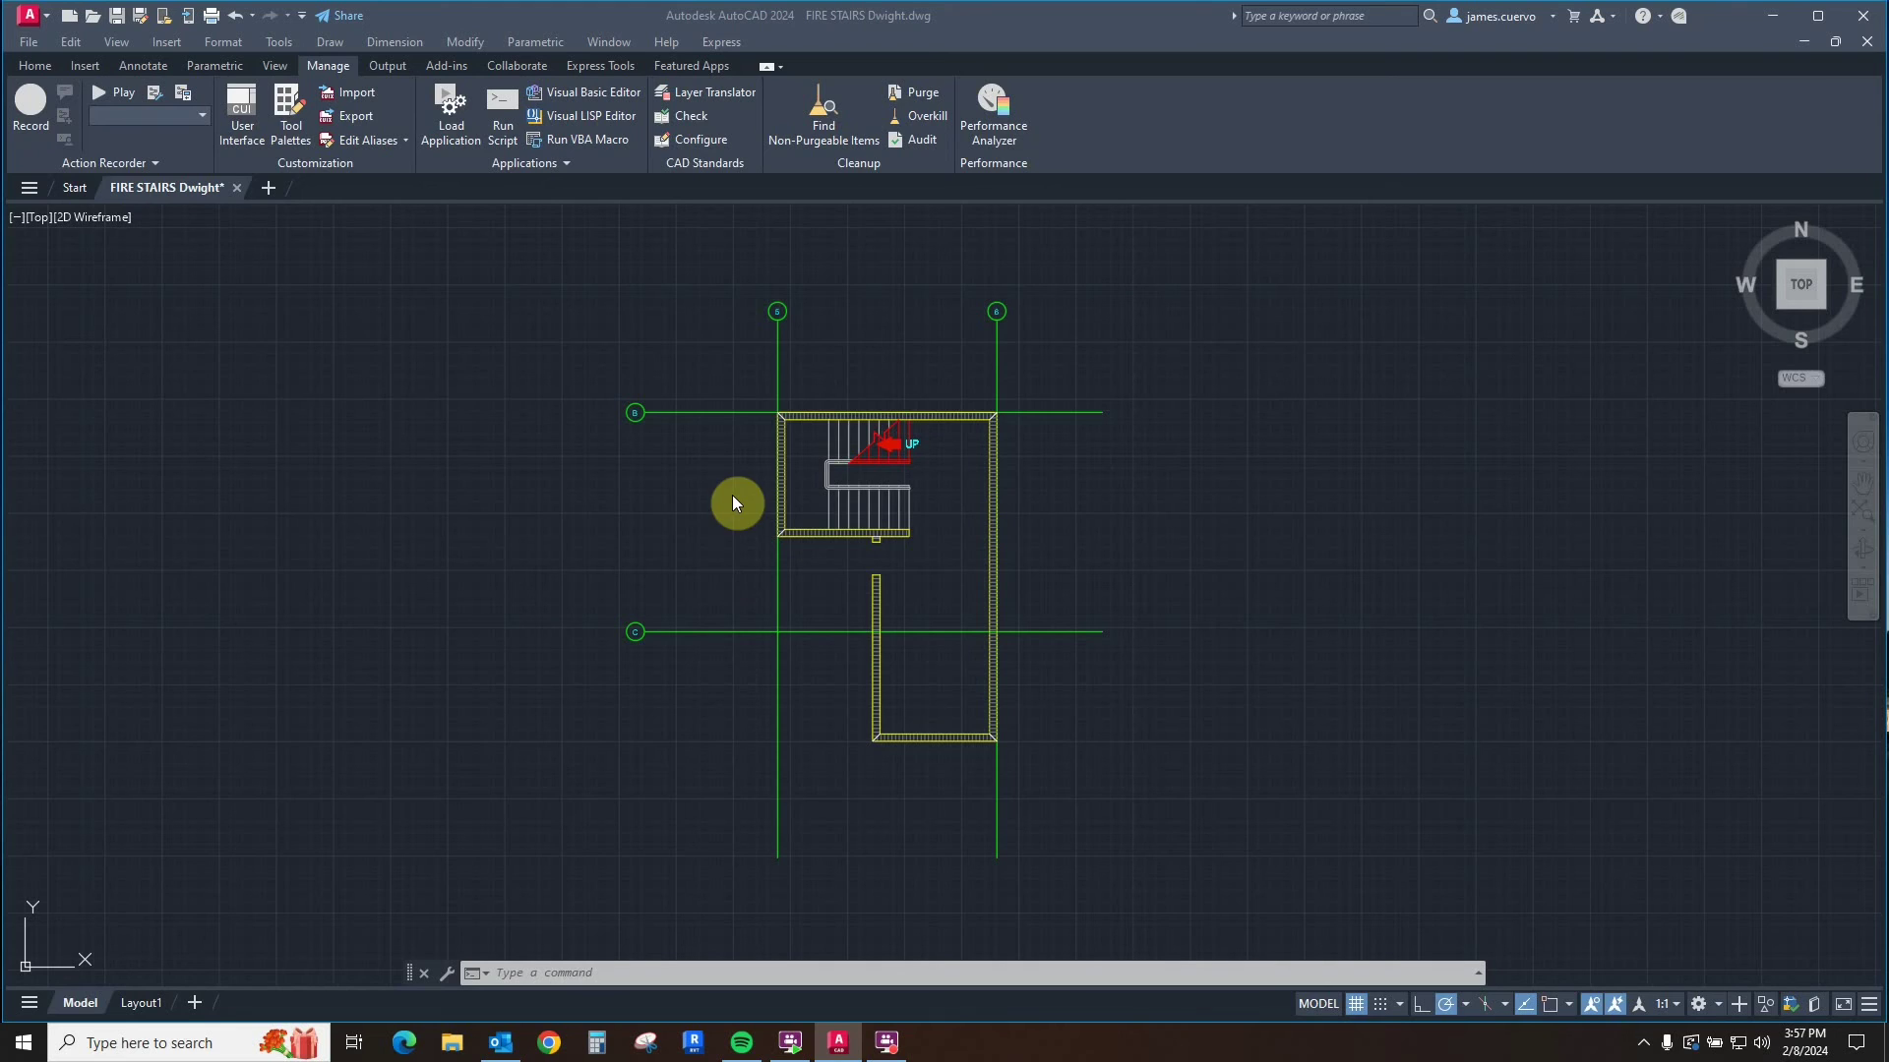
click(716, 141)
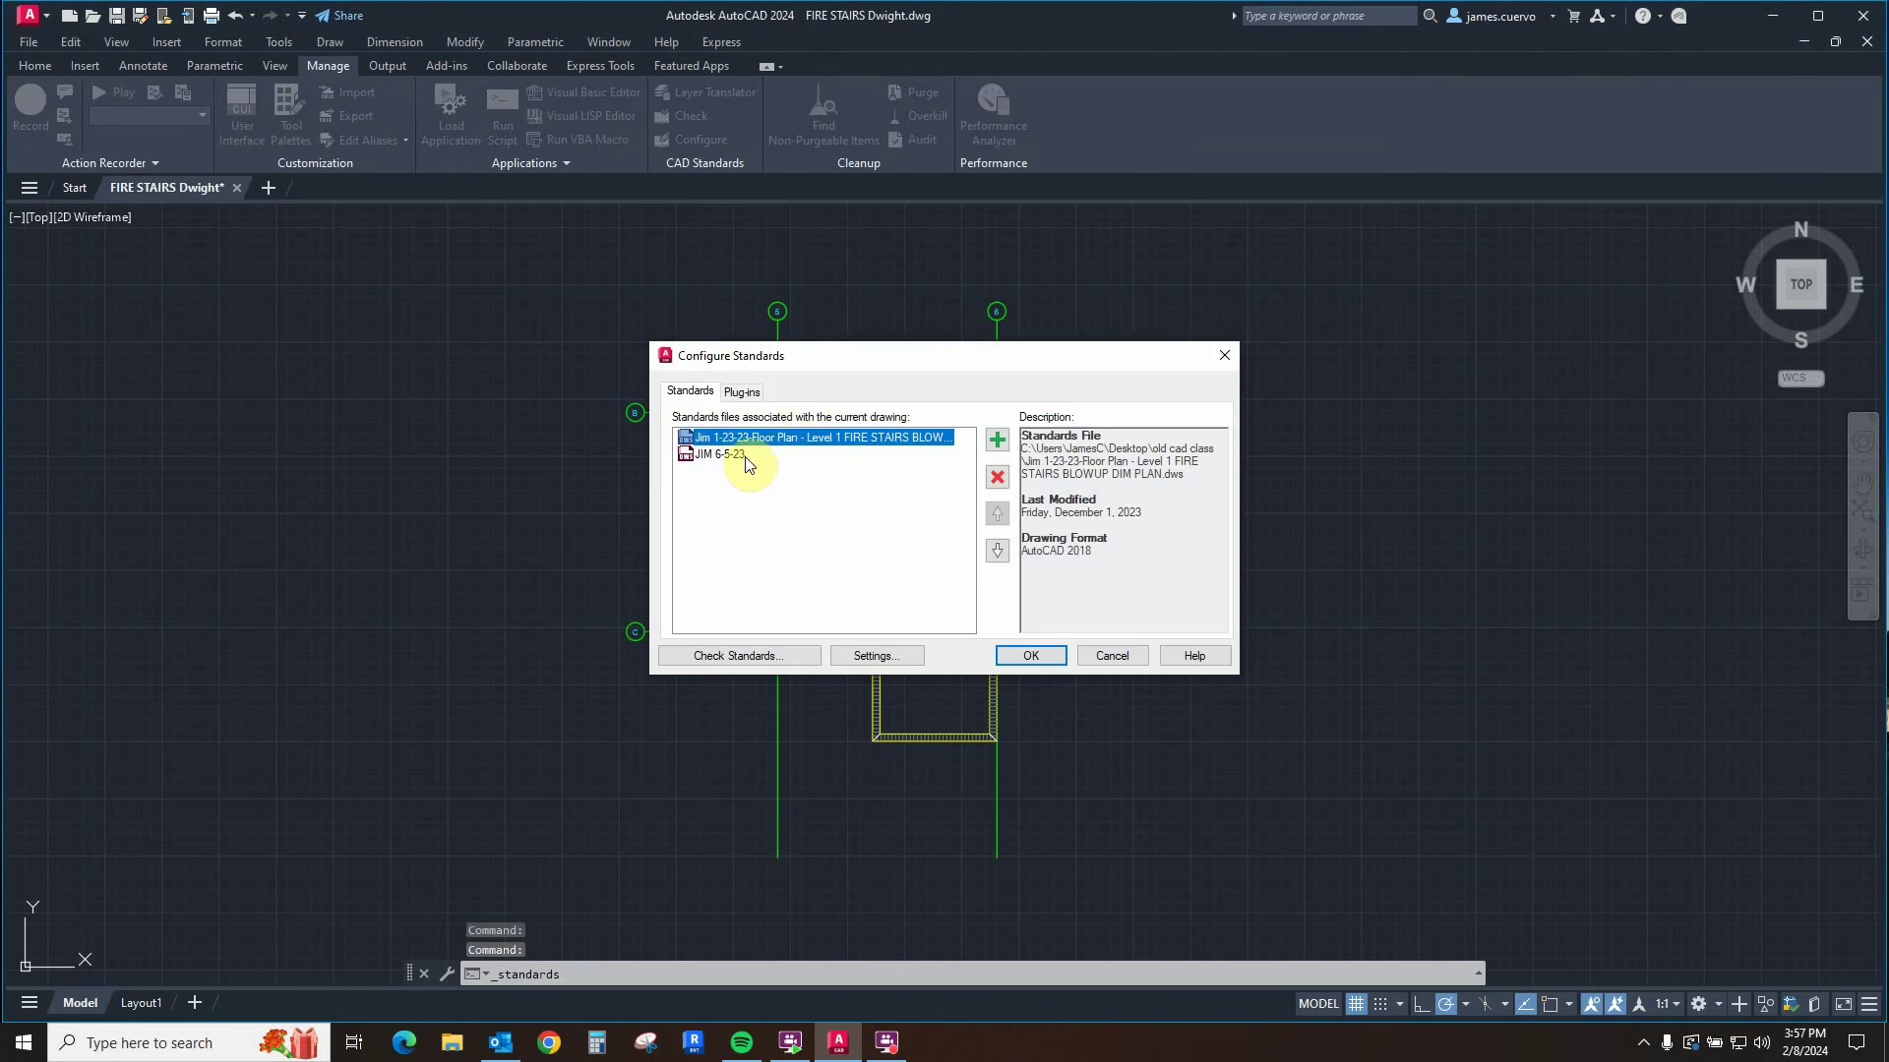
click(742, 394)
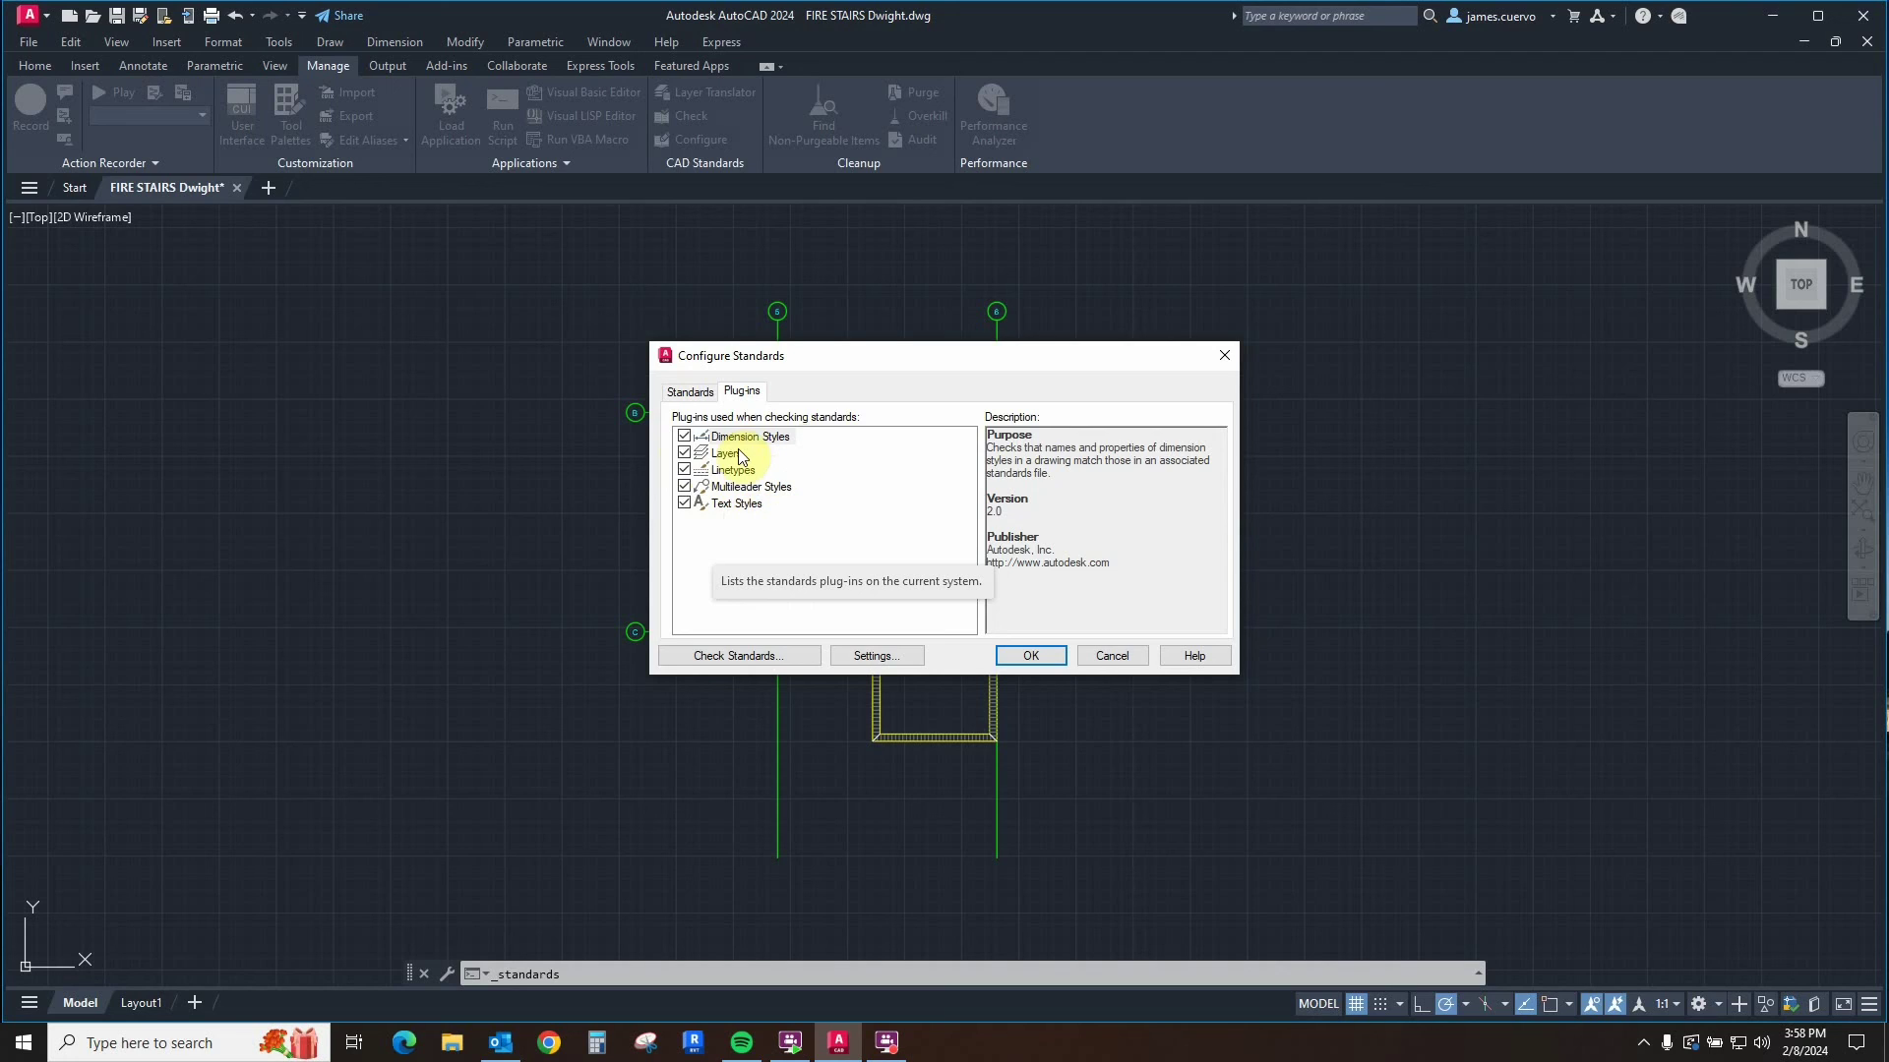
click(684, 436)
click(684, 453)
click(683, 469)
click(684, 486)
click(684, 503)
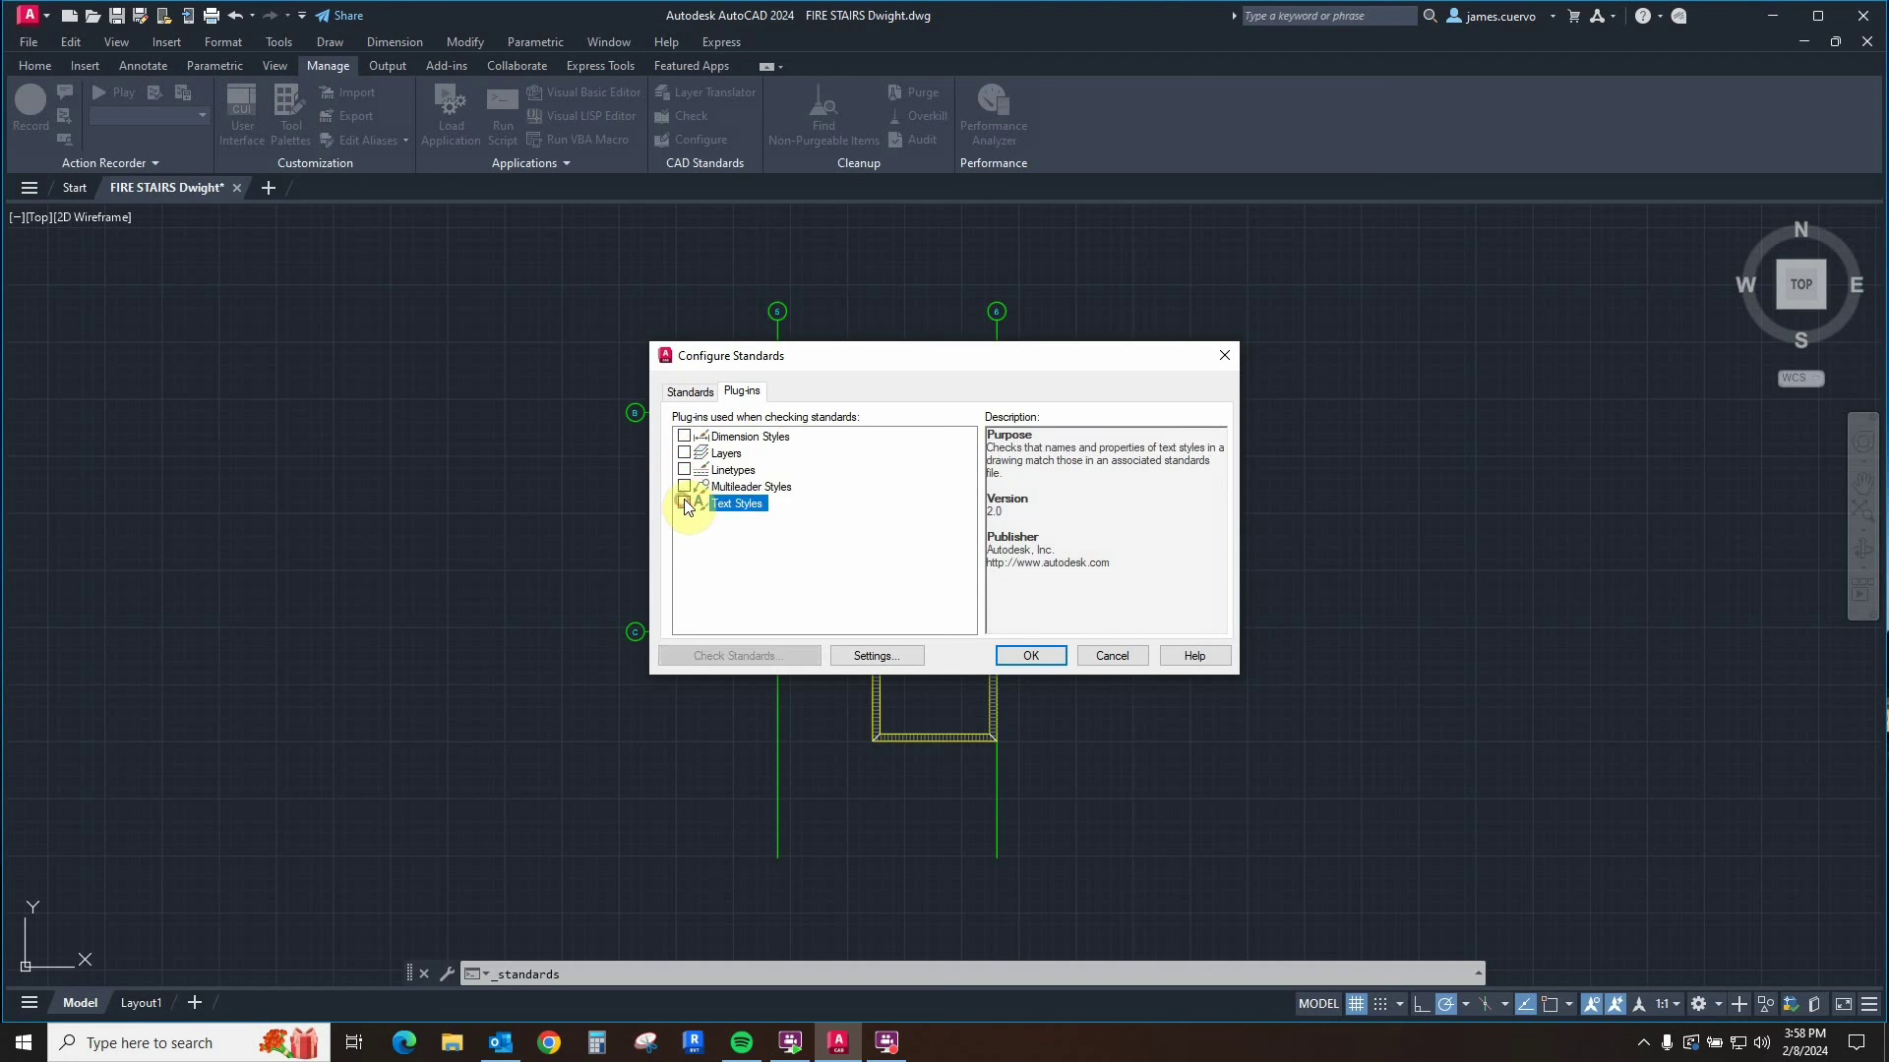
click(685, 502)
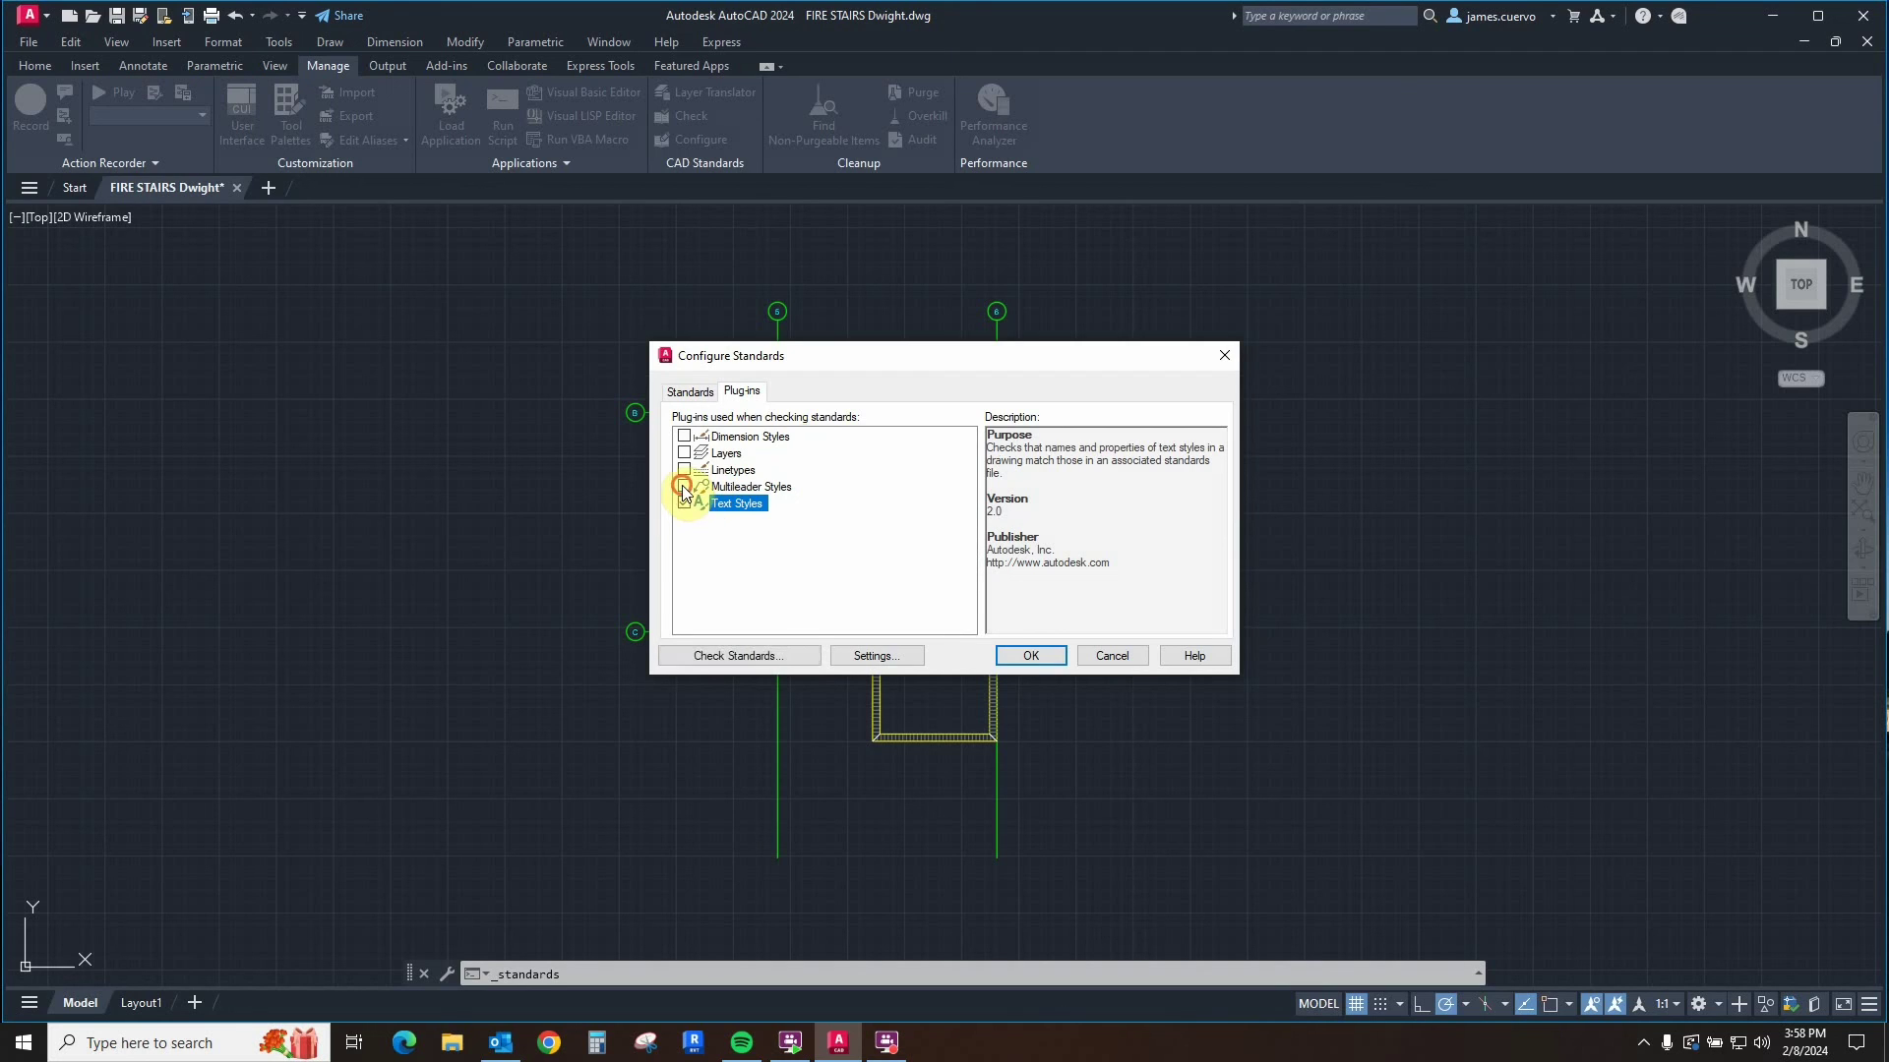
click(684, 486)
click(684, 469)
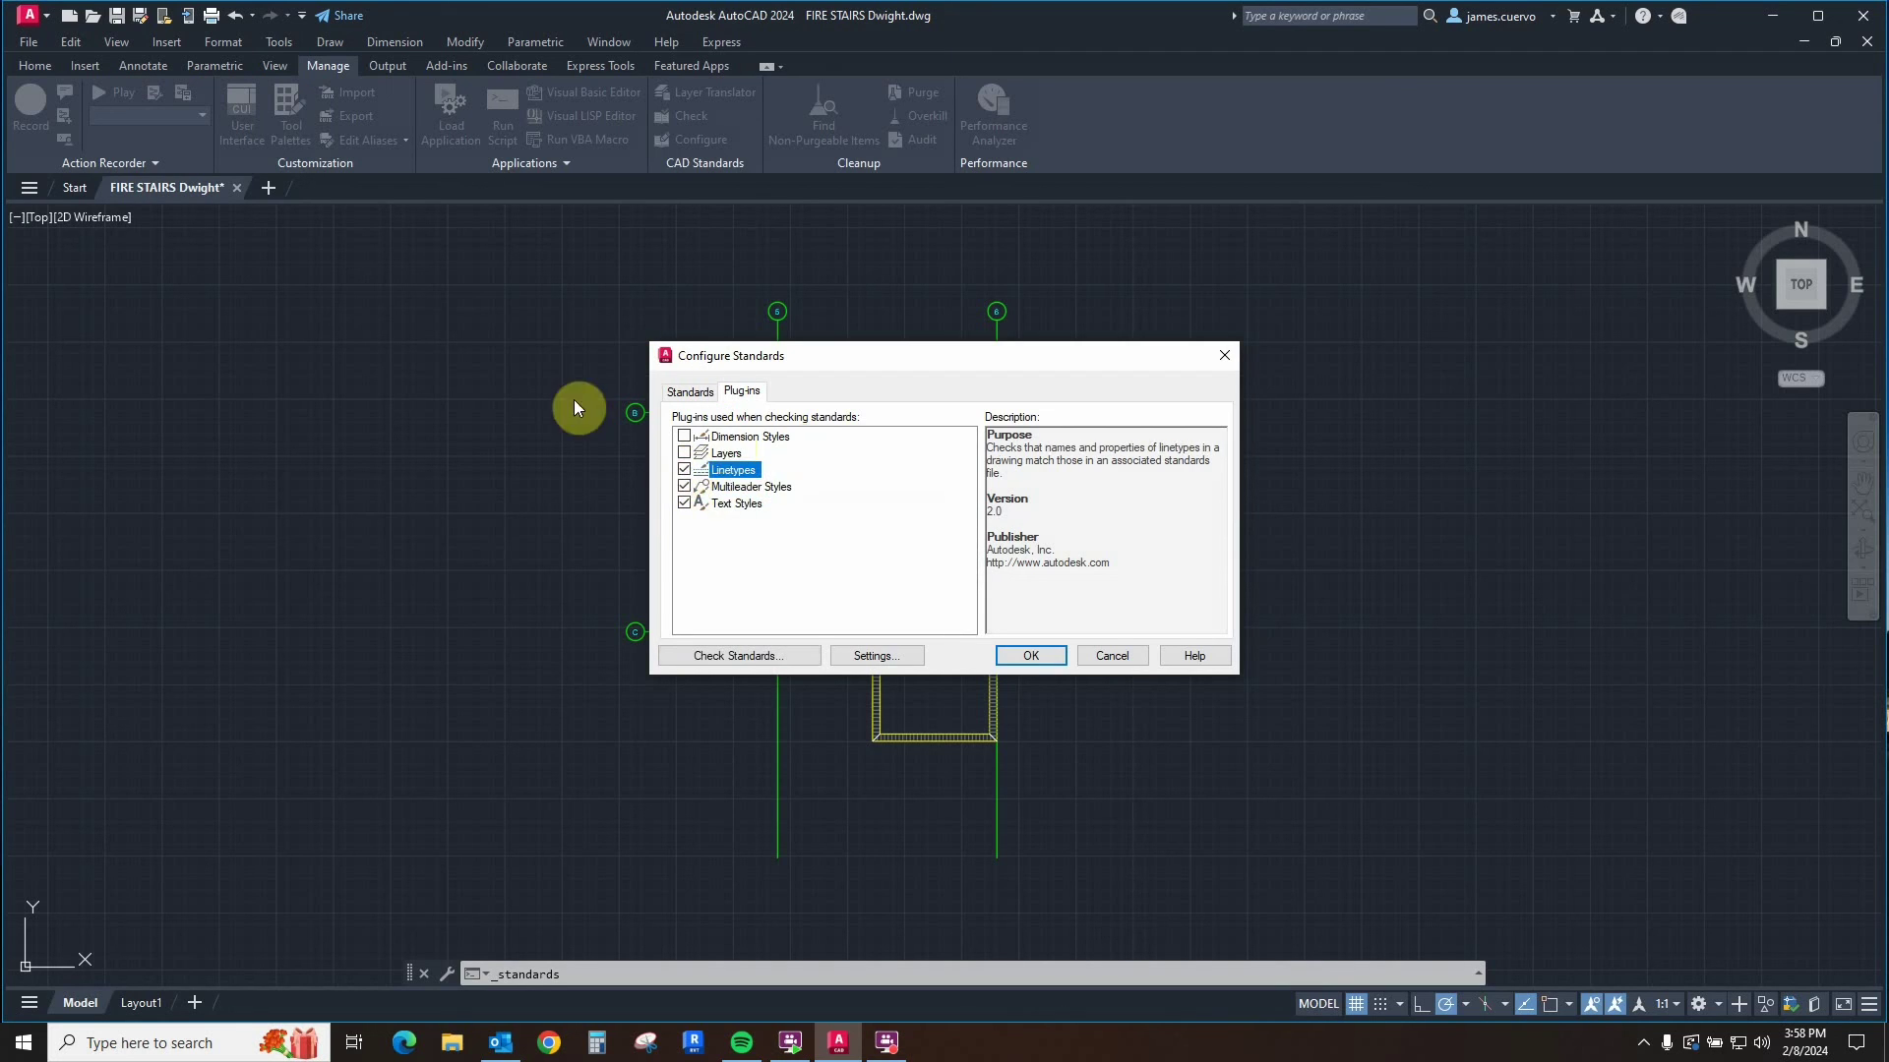
click(683, 453)
click(684, 436)
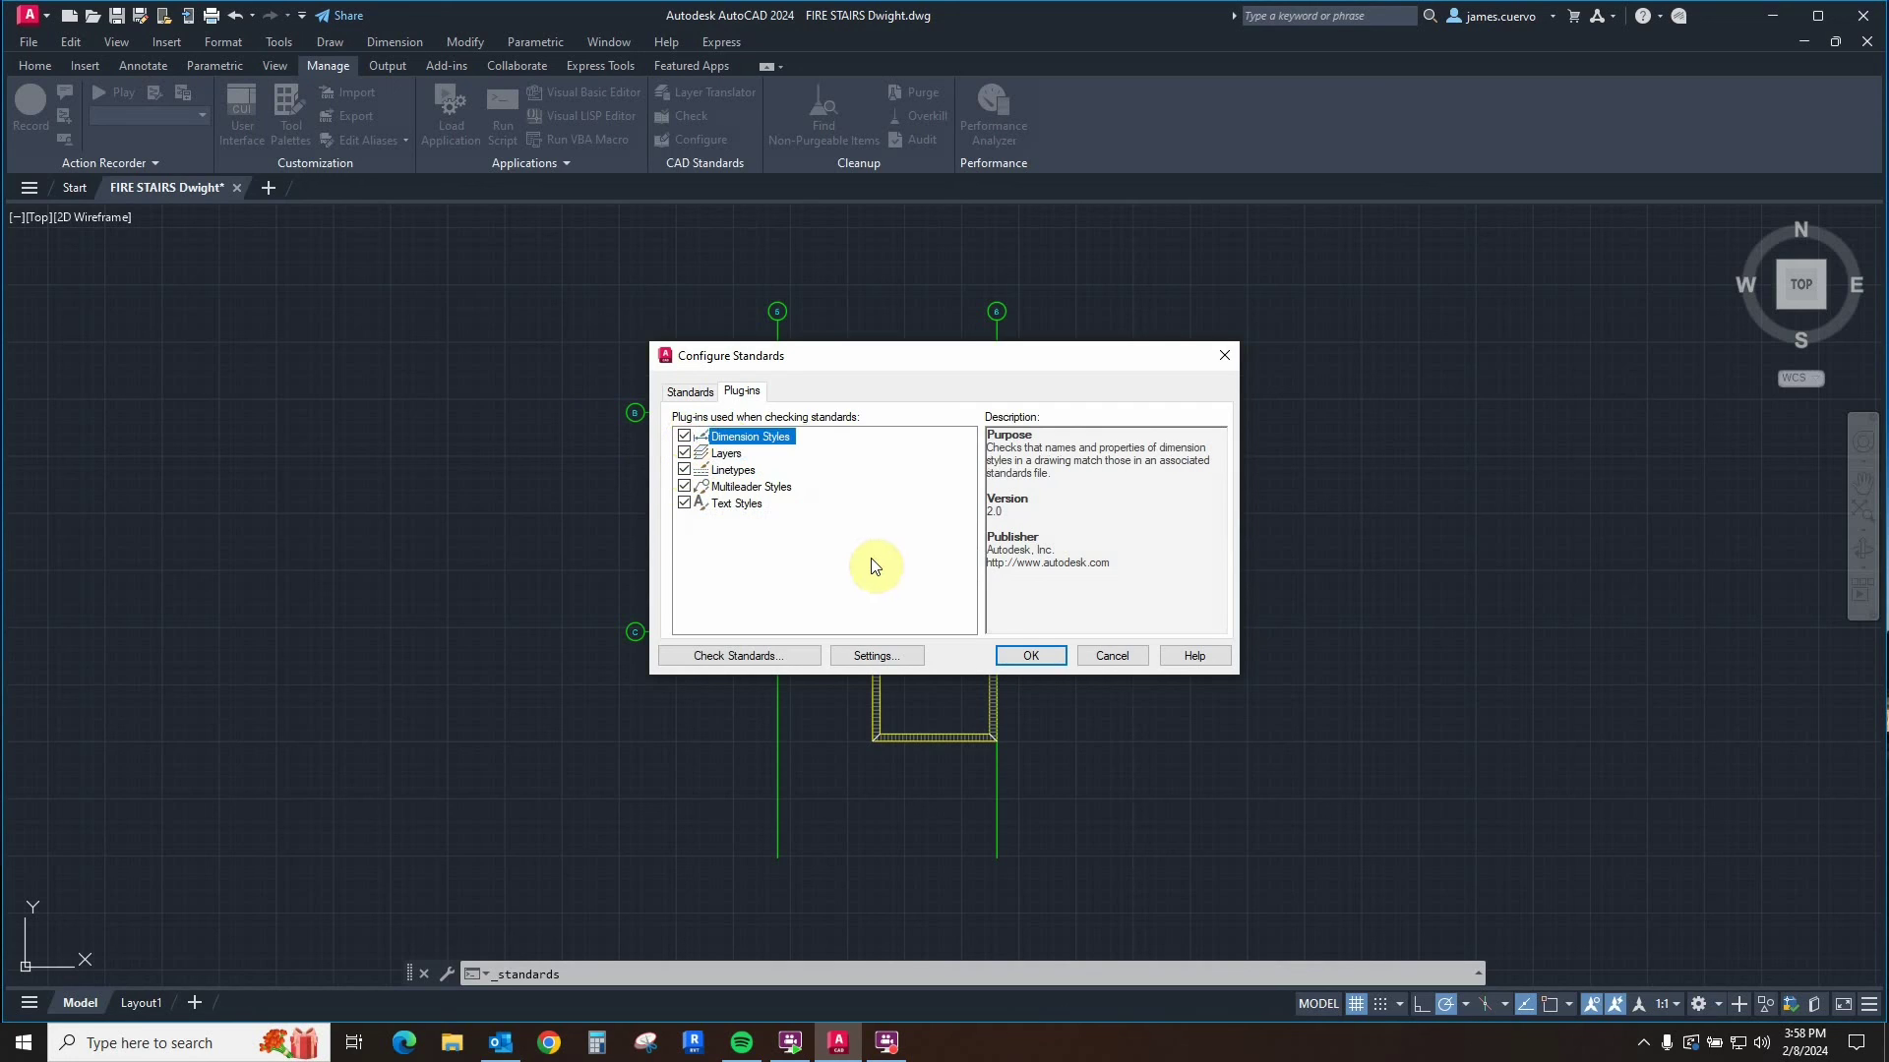